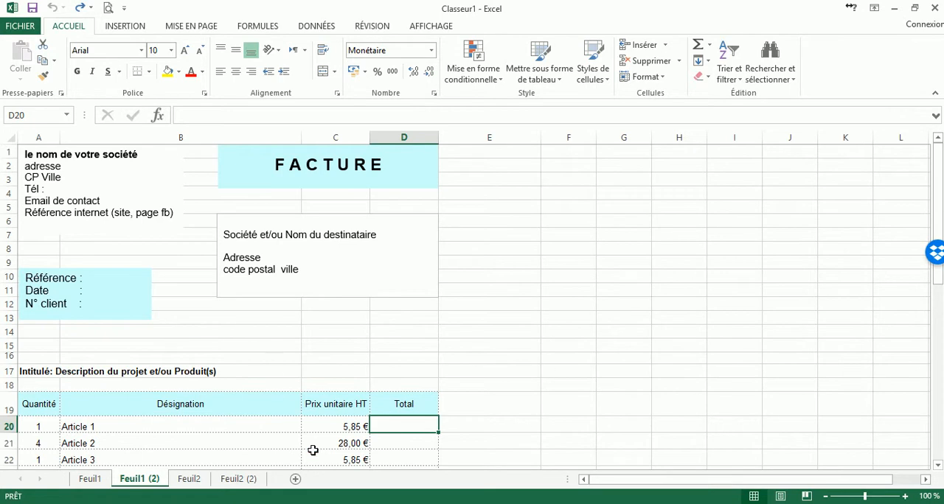
Examine the Total column of the completed invoice on sheet Feuil1, and return to sheet Feuil1 (2).
{"action": "left_click", "coordinate": [95, 483]}
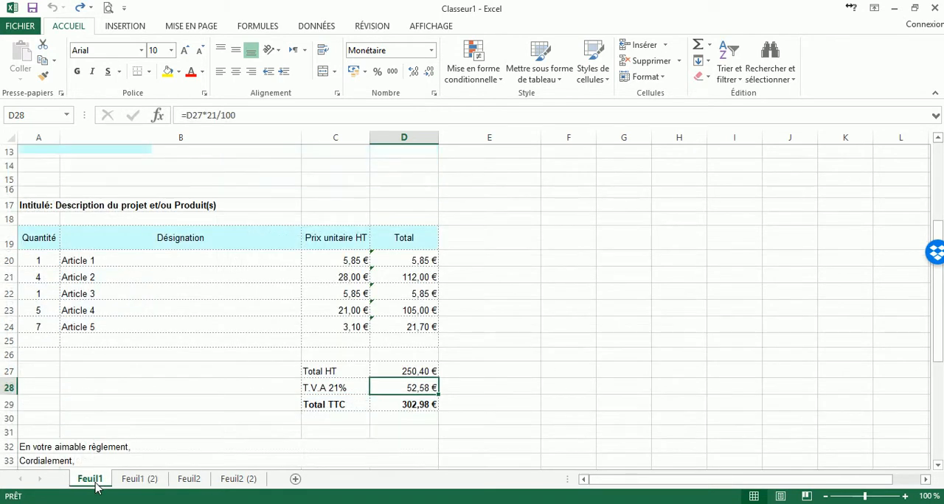
{"action": "left_click", "coordinate": [522, 271]}
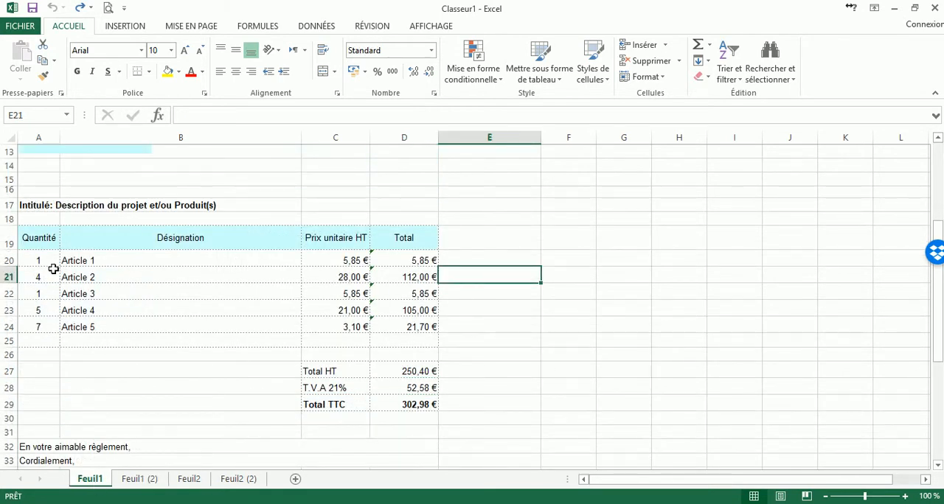
{"action": "left_click", "coordinate": [418, 234]}
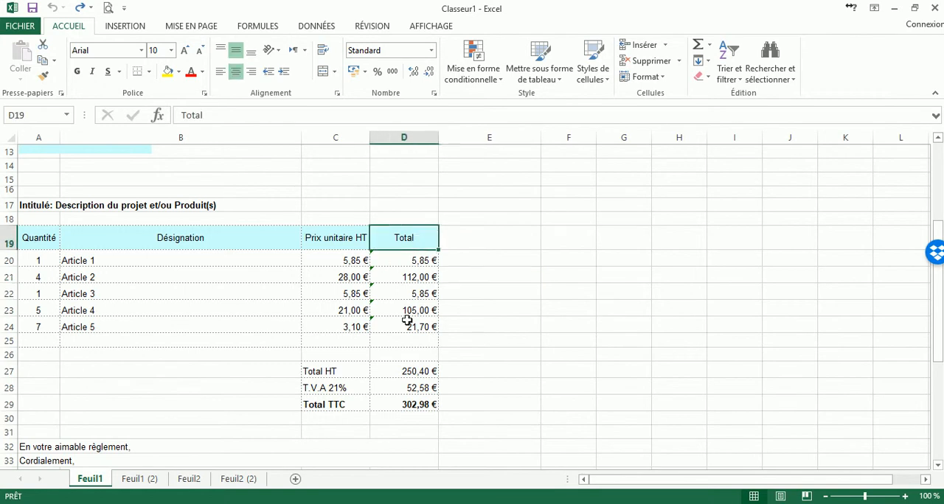
{"action": "left_click", "coordinate": [144, 481]}
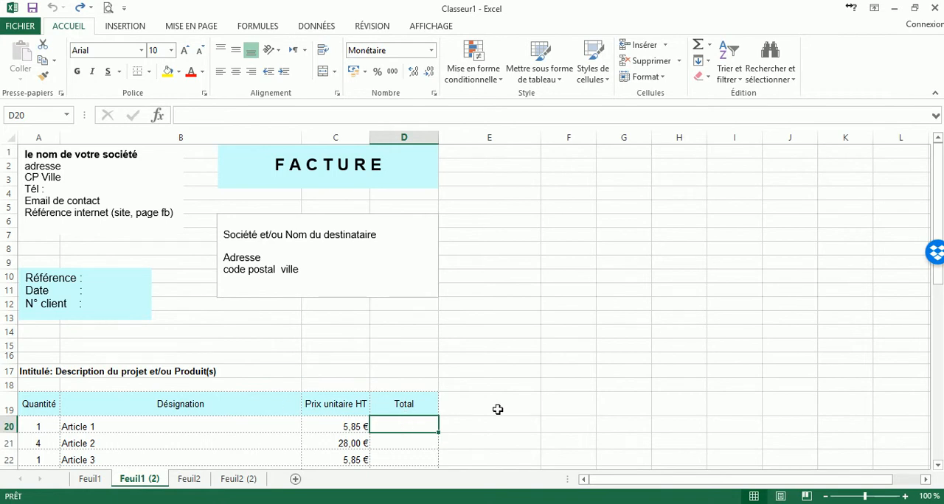
Enter the formula =A20*C20 in D20 to multiply Article 1's quantity by its unit price.
{"action": "scroll", "coordinate": [199, 428], "scroll_direction": "down", "scroll_amount": 1}
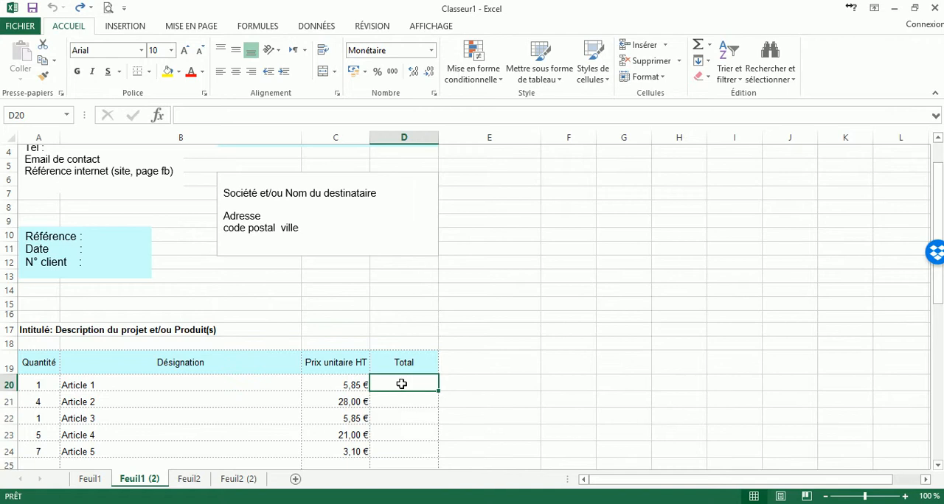
{"action": "left_click", "coordinate": [45, 388]}
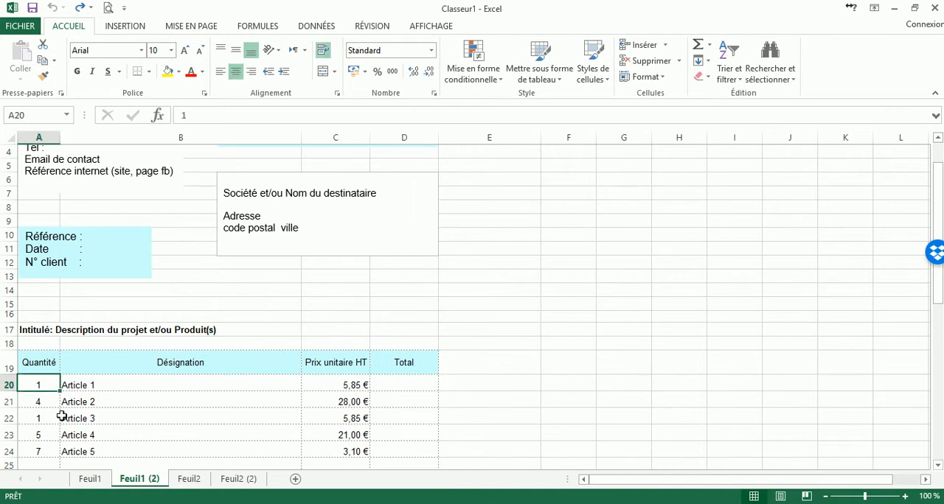
{"action": "left_click", "coordinate": [344, 382]}
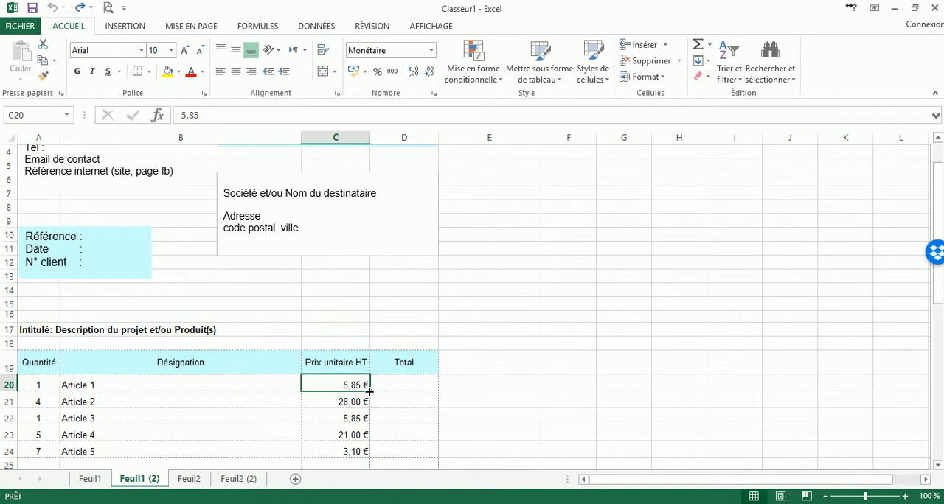
{"action": "left_click", "coordinate": [410, 386]}
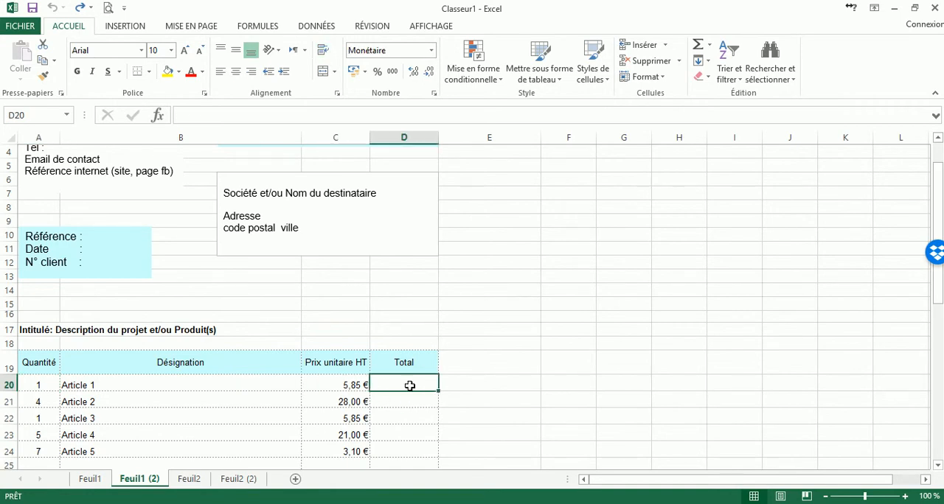
{"action": "type", "text": "="}
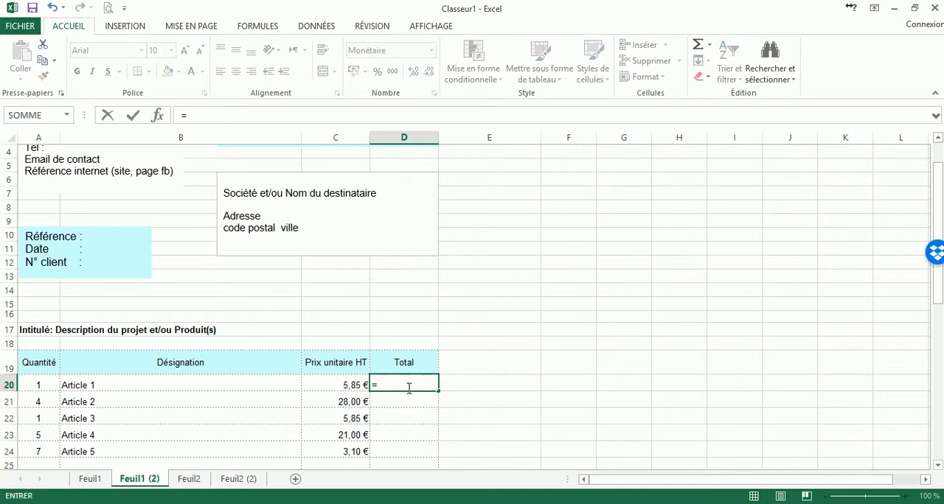
{"action": "left_click", "coordinate": [41, 385]}
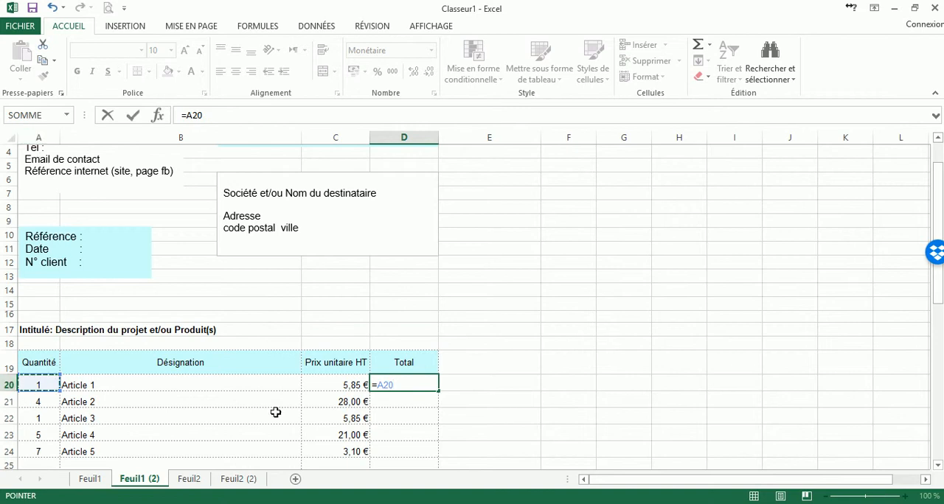
{"action": "type", "text": "*"}
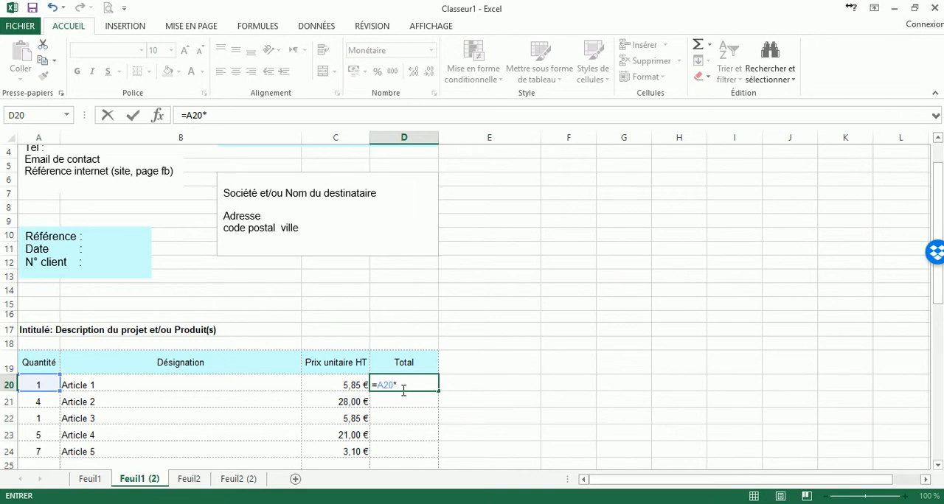
{"action": "left_click", "coordinate": [345, 385]}
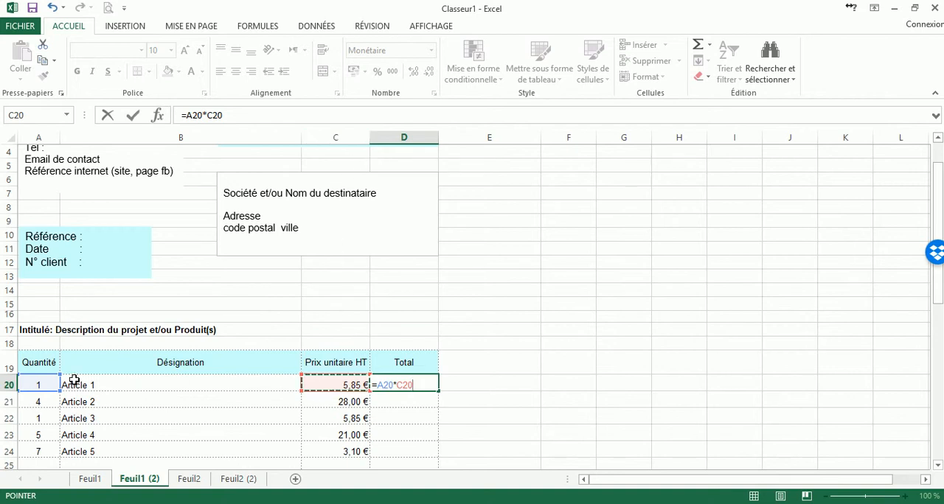
{"action": "key", "text": "Return"}
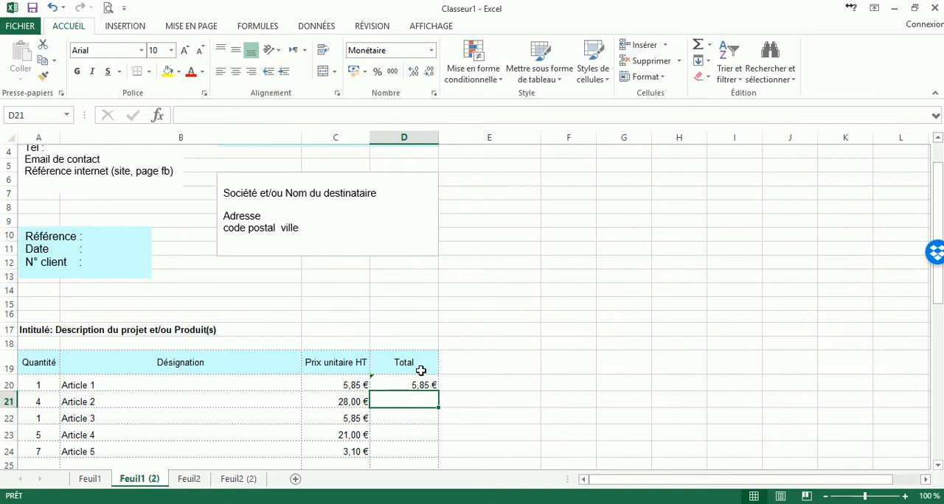
Change Article 1's quantity to 2 to test the line total, and check the formula in D20.
{"action": "left_click", "coordinate": [361, 404]}
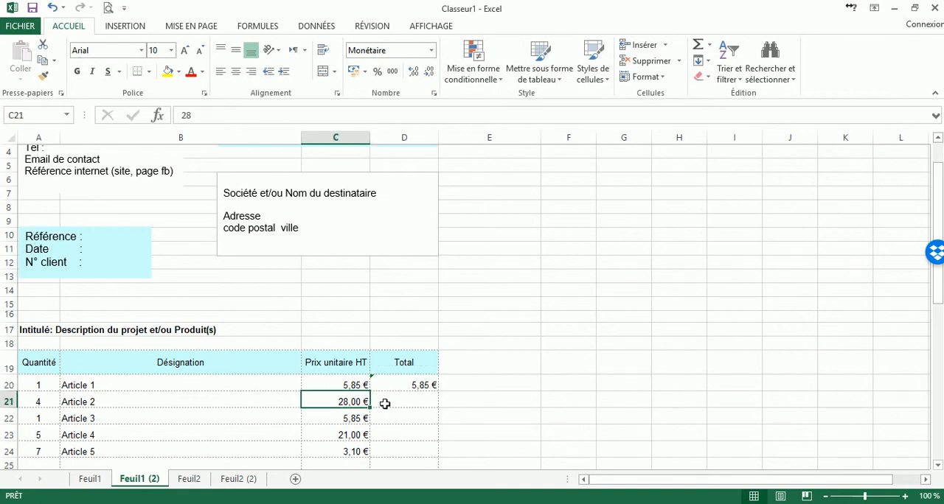
{"action": "left_click", "coordinate": [346, 385]}
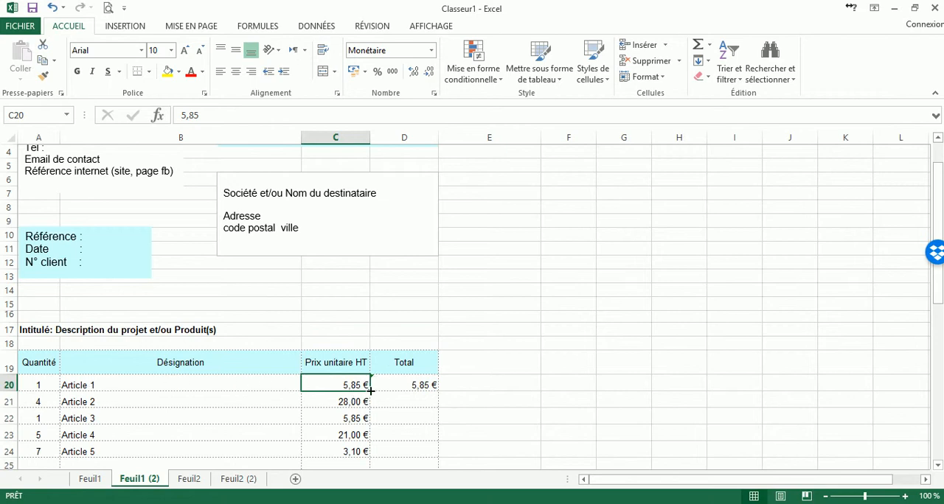
{"action": "left_click", "coordinate": [41, 384]}
{"action": "left_click", "coordinate": [351, 380]}
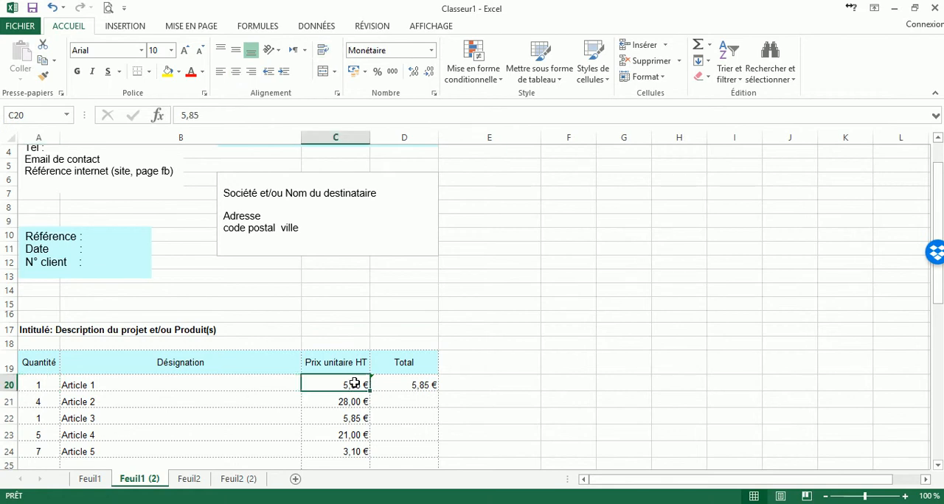
{"action": "left_click", "coordinate": [42, 382]}
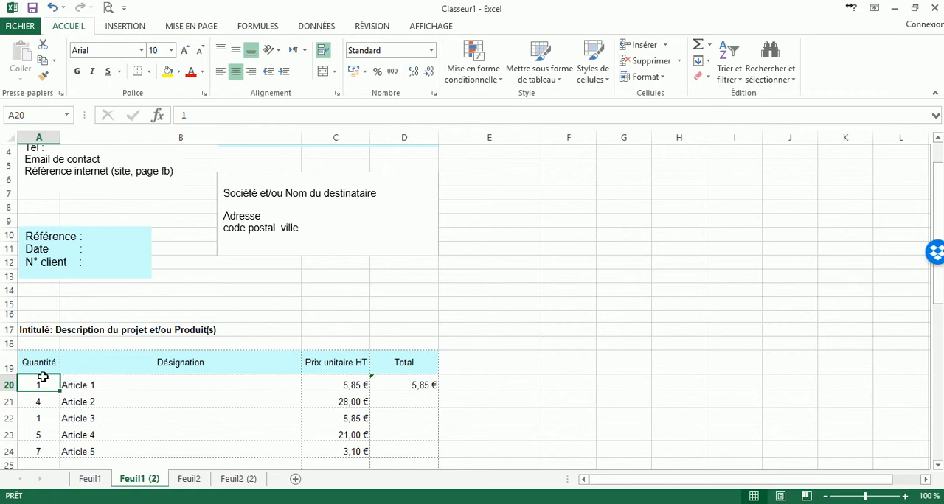
{"action": "left_click", "coordinate": [82, 385]}
{"action": "left_click", "coordinate": [34, 387]}
{"action": "type", "text": "2"}
{"action": "key", "text": "Return"}
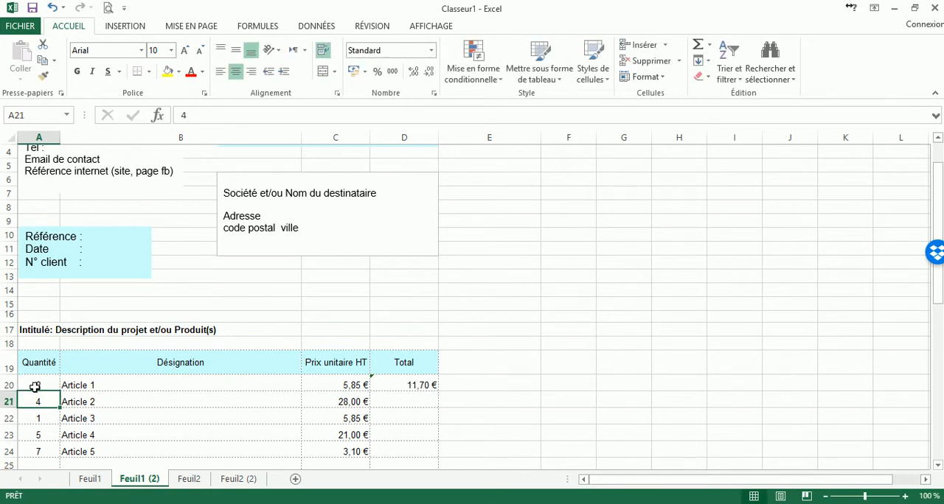
{"action": "left_click", "coordinate": [354, 385]}
{"action": "left_click", "coordinate": [414, 385]}
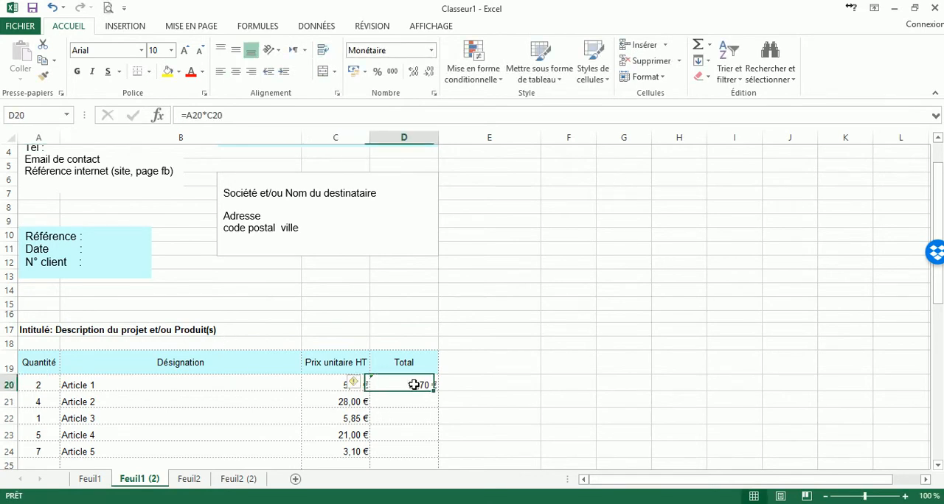
Set Article 1's quantity in A20 back to 1.
{"action": "left_click", "coordinate": [31, 386]}
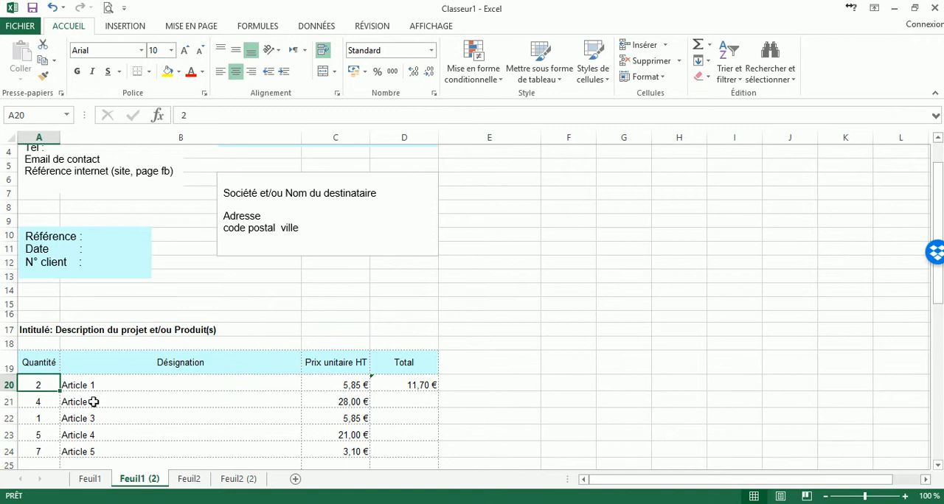
{"action": "type", "text": "1"}
{"action": "key", "text": "Return"}
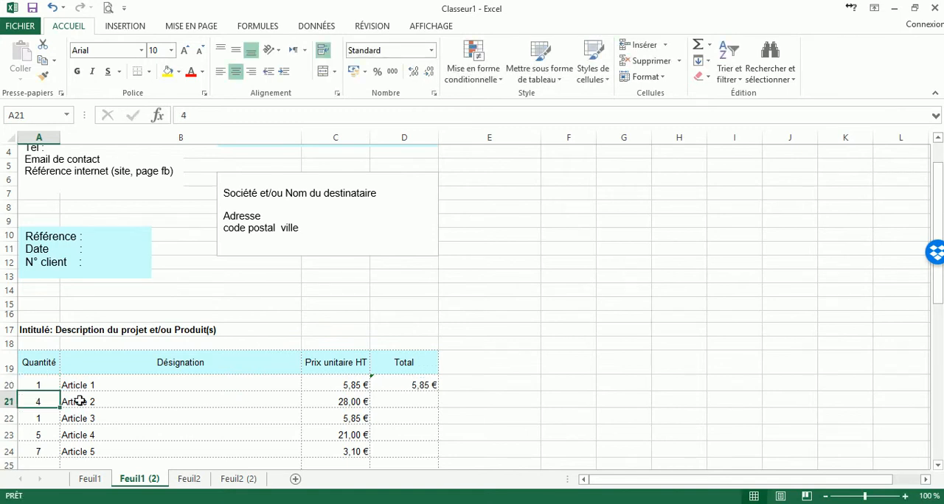
Enter the formula =A21*C21 in D21 to calculate Article 2's total.
{"action": "left_click", "coordinate": [407, 405]}
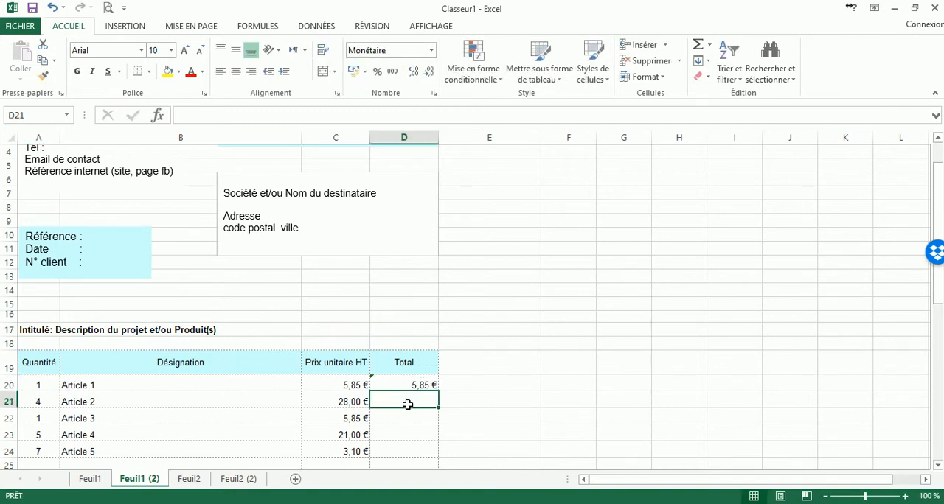
{"action": "type", "text": "="}
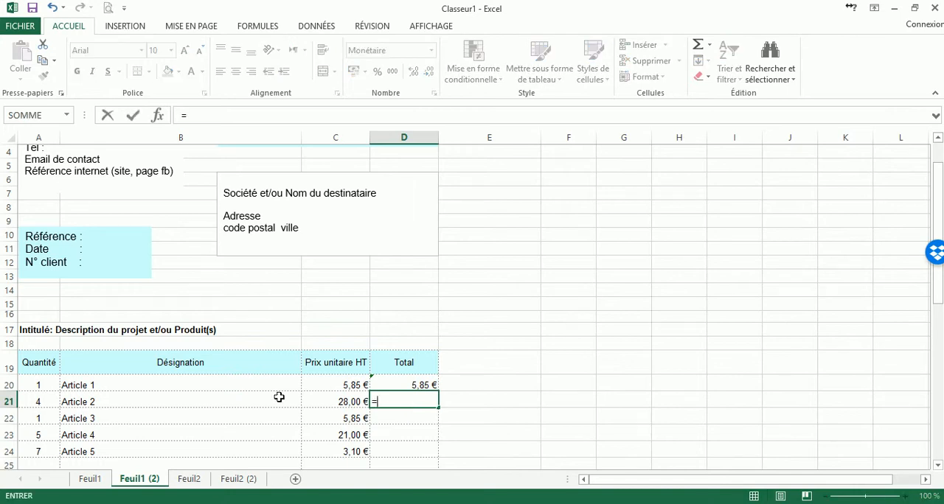
{"action": "left_click", "coordinate": [34, 402]}
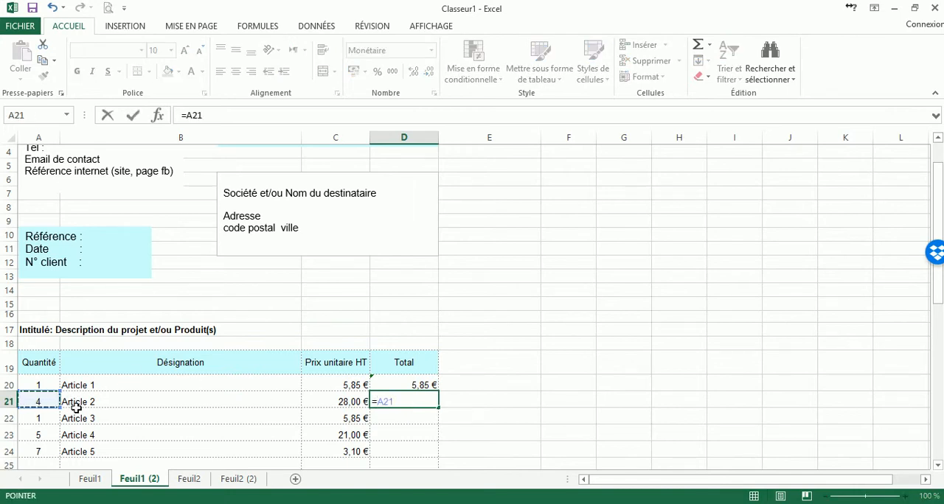
{"action": "type", "text": "*"}
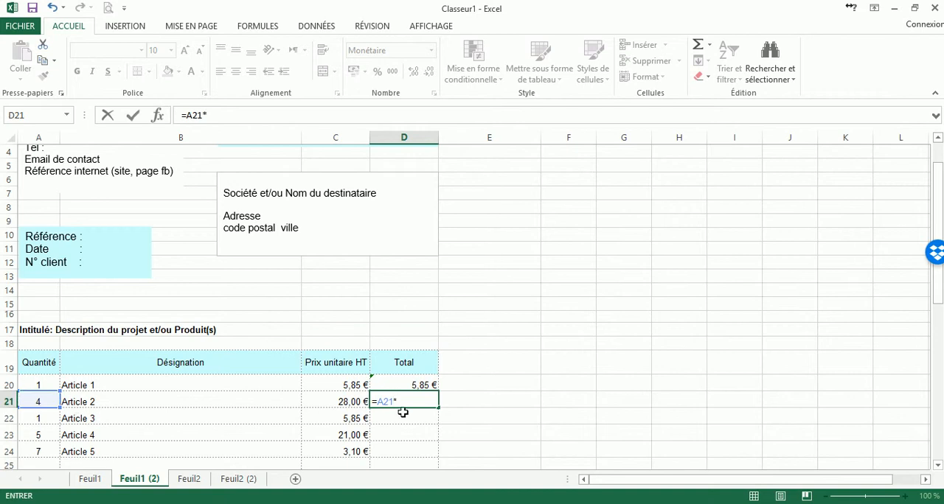
{"action": "left_click", "coordinate": [347, 407]}
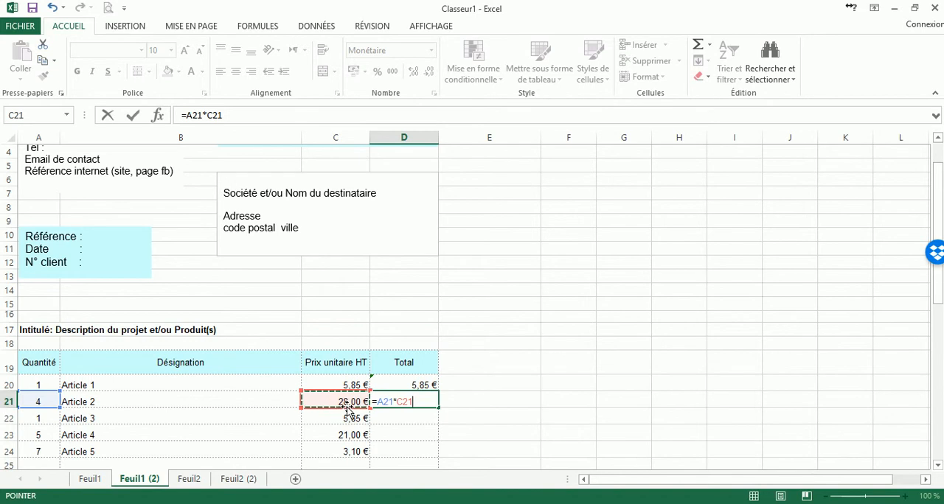
{"action": "key", "text": "Return"}
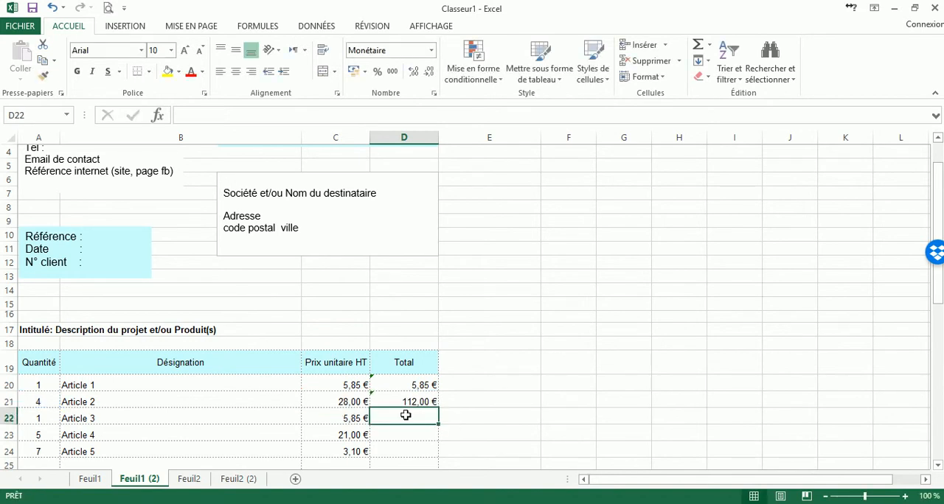
Review the cells of the Total column and examine the multiplication formula in Article 2's total, leaving it as is.
{"action": "scroll", "coordinate": [421, 409], "scroll_direction": "down", "scroll_amount": 1}
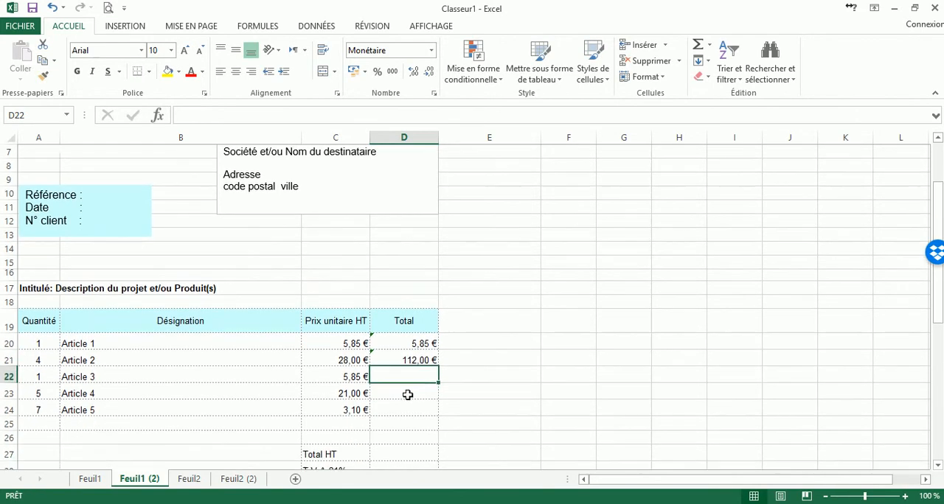
{"action": "left_click", "coordinate": [406, 343]}
{"action": "left_click", "coordinate": [406, 359]}
{"action": "left_click", "coordinate": [402, 376]}
{"action": "left_click", "coordinate": [400, 412]}
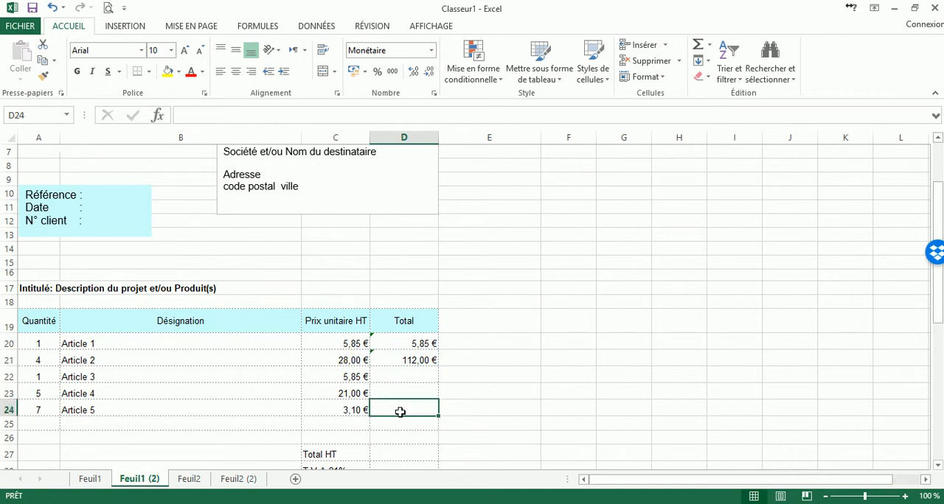
{"action": "left_click", "coordinate": [404, 357]}
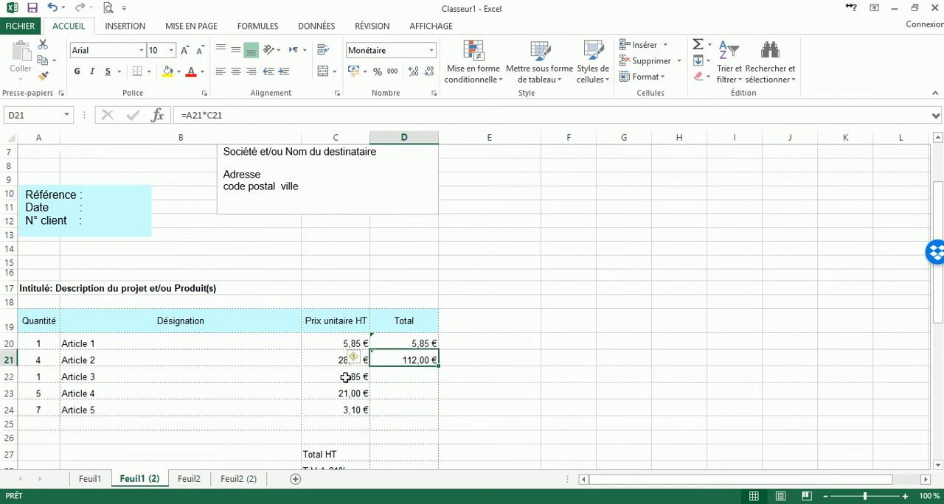
{"action": "mouse_move", "coordinate": [359, 367]}
{"action": "left_click", "coordinate": [418, 346]}
{"action": "left_click_drag", "start_coordinate": [420, 368], "coordinate": [412, 363]}
{"action": "left_click", "coordinate": [412, 363]}
{"action": "left_click", "coordinate": [233, 117]}
{"action": "left_click_drag", "start_coordinate": [234, 116], "coordinate": [168, 119]}
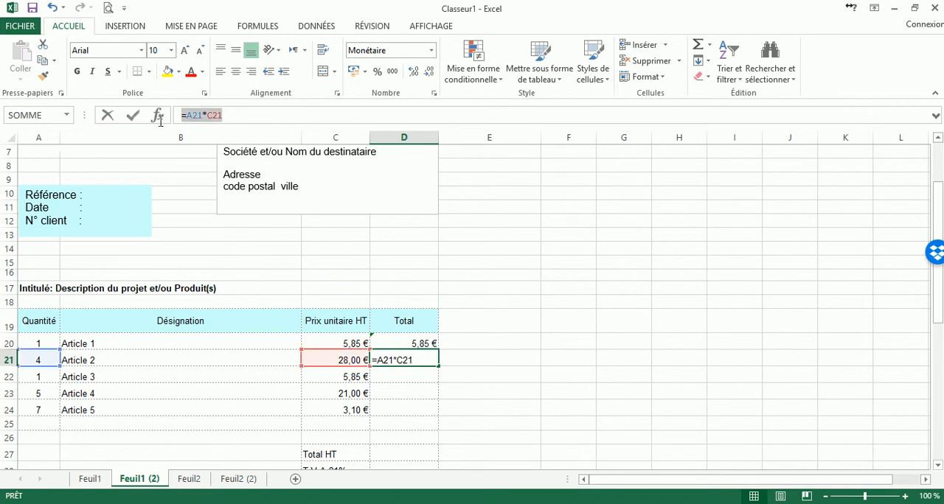
{"action": "left_click", "coordinate": [236, 115]}
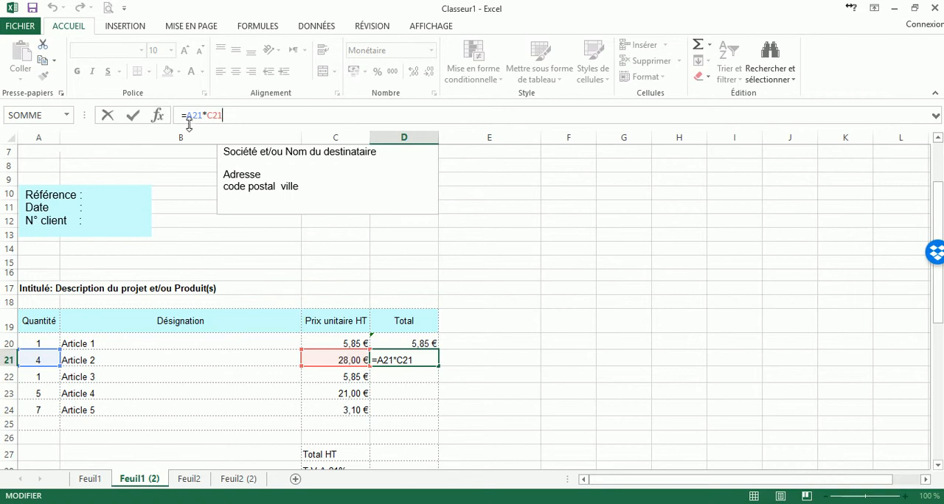
{"action": "key", "text": "Return"}
Fill Article 2's total formula from D21 down to D24 and check the copied formulas for Articles 3 to 5.
{"action": "left_click", "coordinate": [417, 360]}
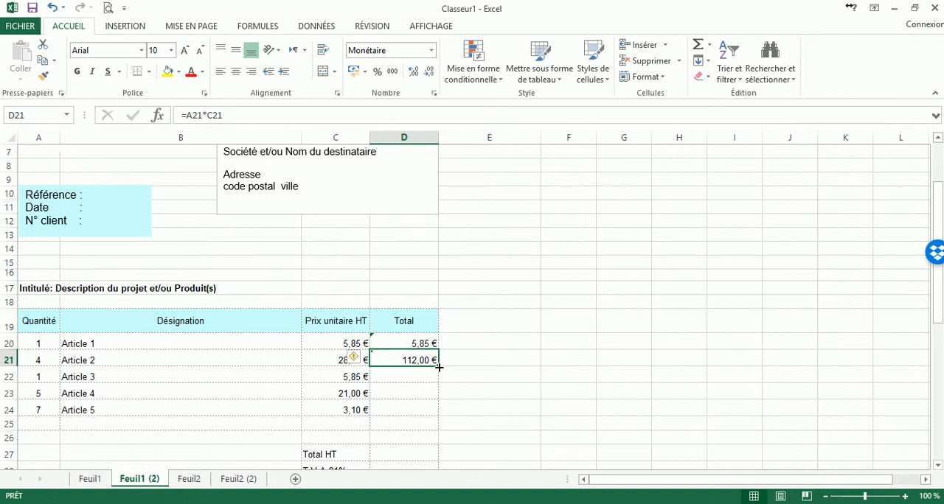
{"action": "left_click_drag", "start_coordinate": [439, 367], "coordinate": [433, 415]}
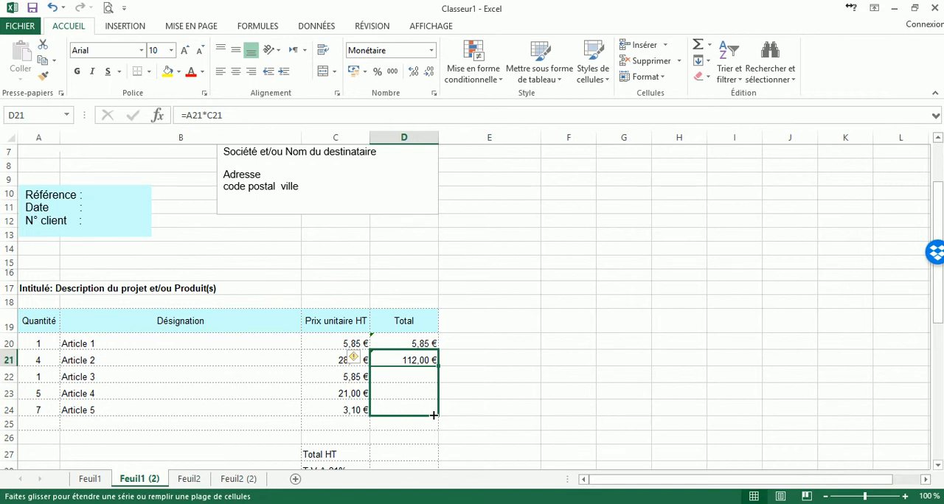
{"action": "left_click_drag", "start_coordinate": [433, 415], "coordinate": [431, 414]}
{"action": "left_click", "coordinate": [417, 377]}
{"action": "left_click", "coordinate": [425, 394]}
{"action": "left_click", "coordinate": [426, 410]}
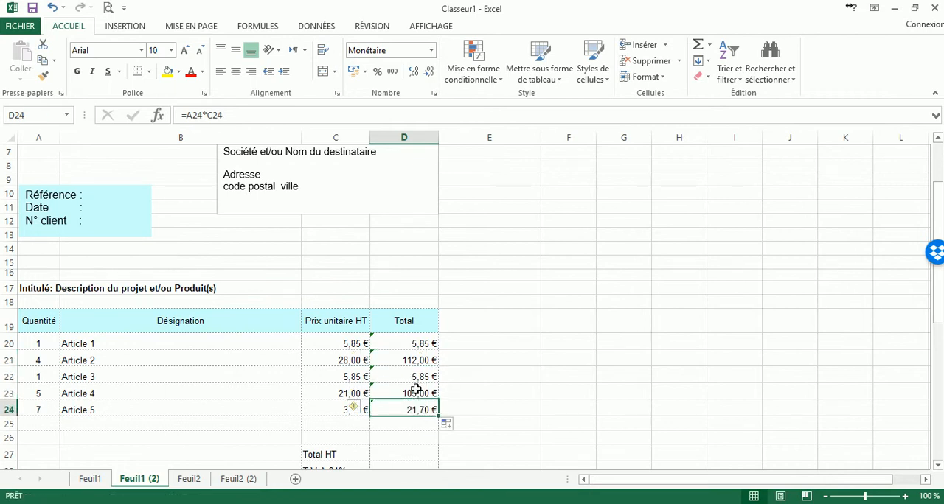
{"action": "left_click", "coordinate": [417, 393]}
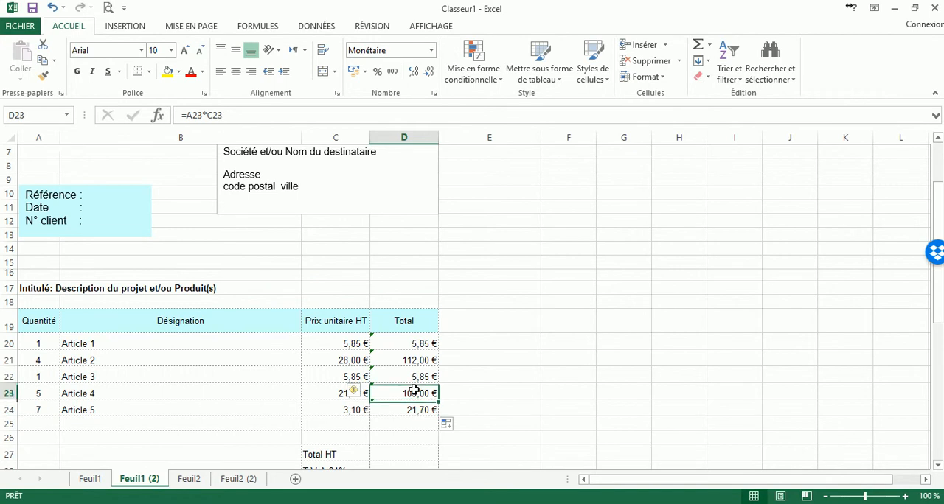
Examine the cell references in the total formulas of Article 4 and Article 5.
{"action": "left_click", "coordinate": [229, 115]}
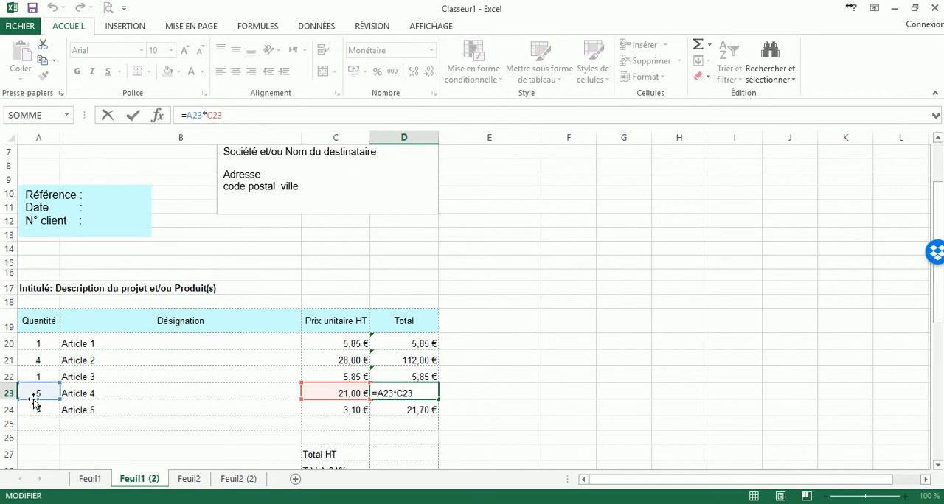
{"action": "left_click", "coordinate": [428, 409]}
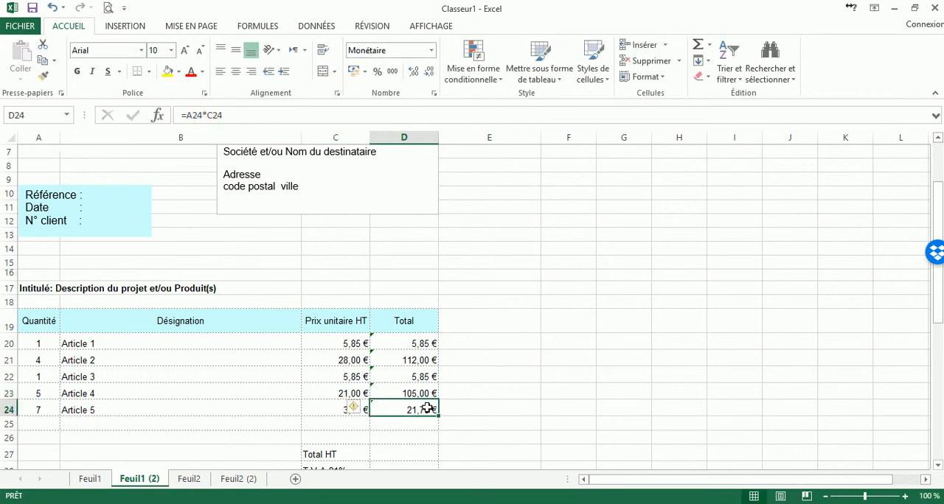
{"action": "left_click", "coordinate": [243, 115]}
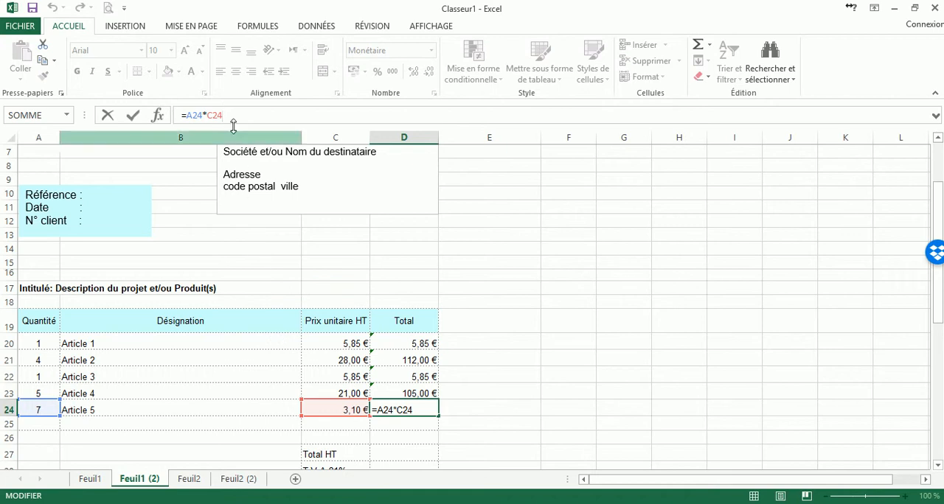
{"action": "left_click", "coordinate": [510, 291]}
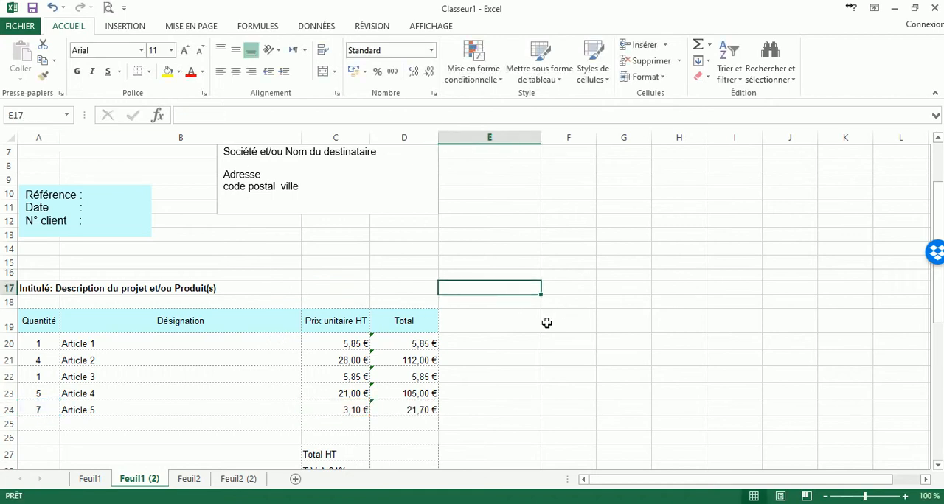
{"action": "left_click", "coordinate": [398, 413]}
{"action": "left_click", "coordinate": [254, 118]}
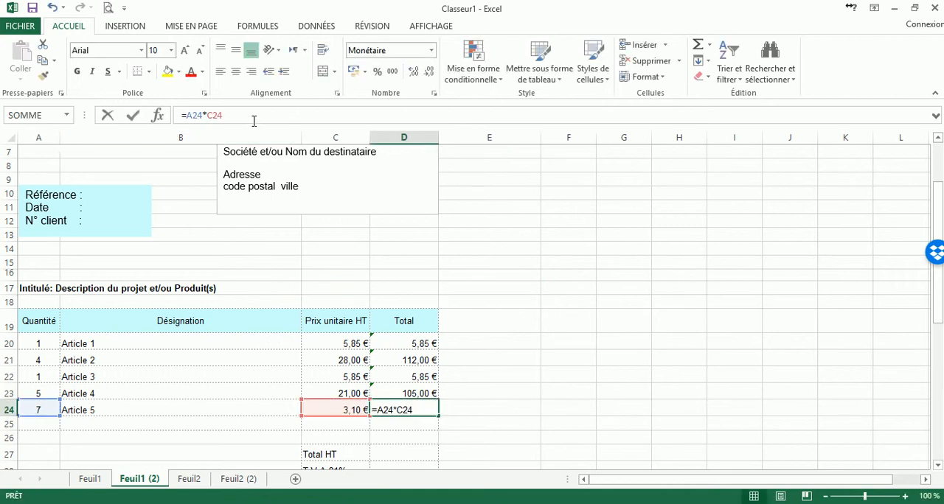
{"action": "type", "text": "+"}
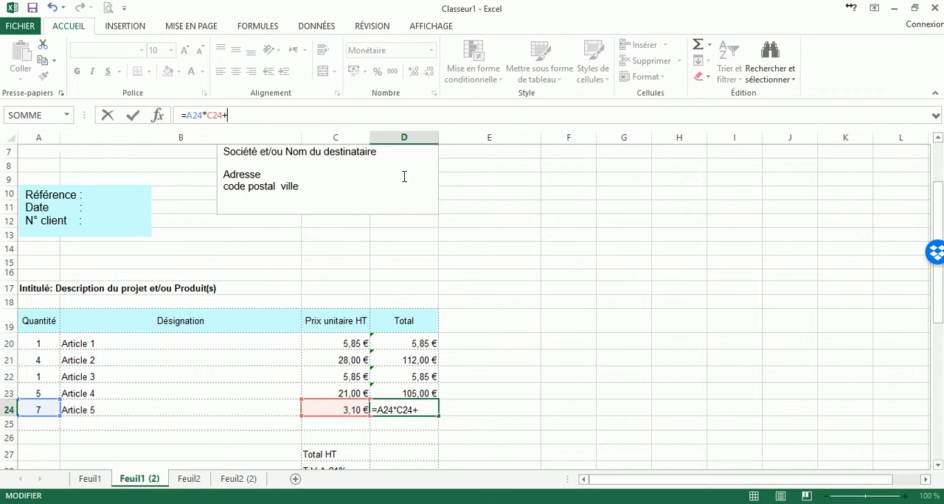
{"action": "left_click", "coordinate": [537, 322]}
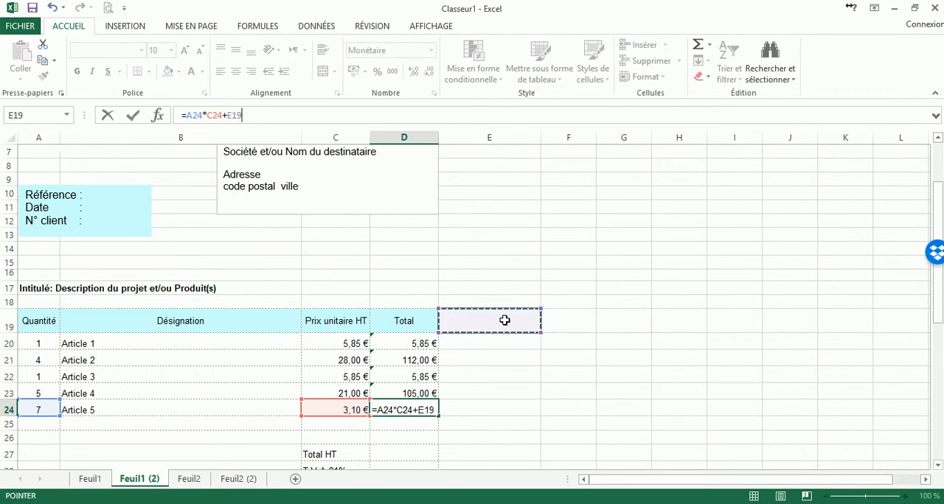
{"action": "key", "text": "BackSpace"}
{"action": "key", "text": "BackSpace"}
{"action": "key", "text": "BackSpace"}
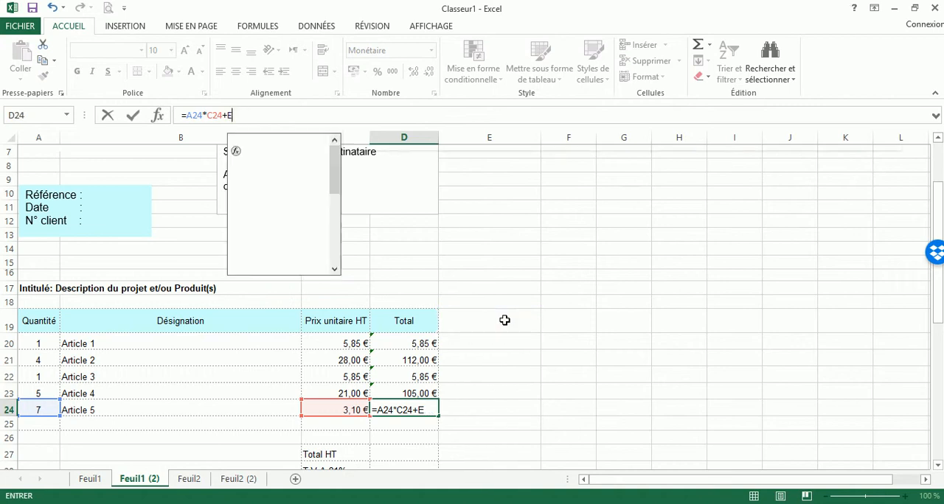
{"action": "key", "text": "Return"}
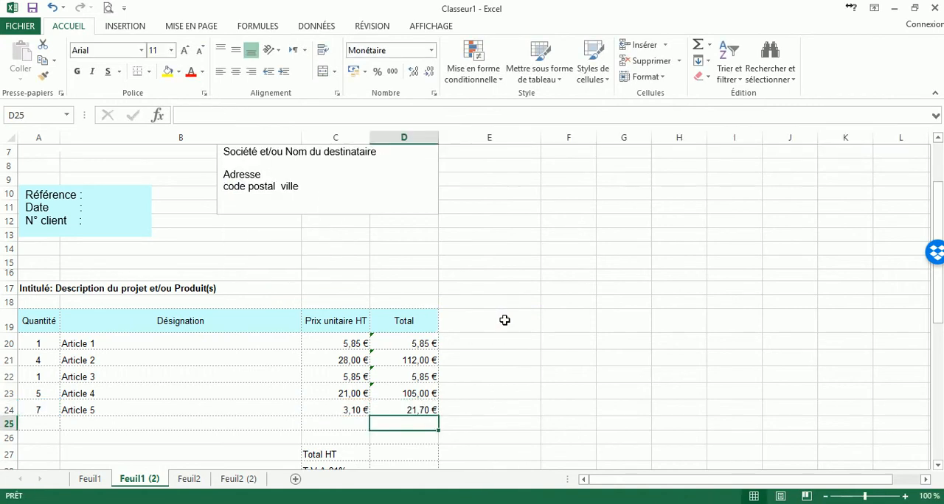
Recheck Article 5's total formula in D24 and review the totals of Articles 1 to 3.
{"action": "left_click", "coordinate": [425, 414]}
{"action": "left_click", "coordinate": [227, 116]}
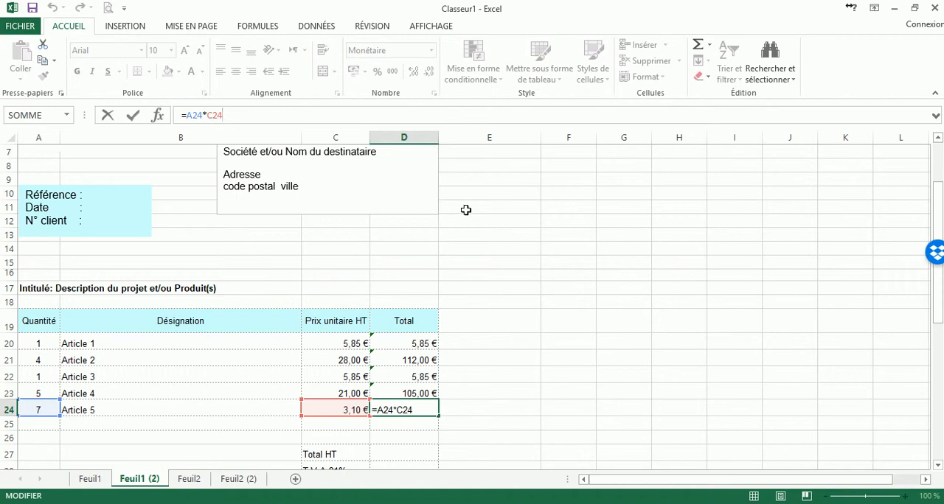
{"action": "key", "text": "Return"}
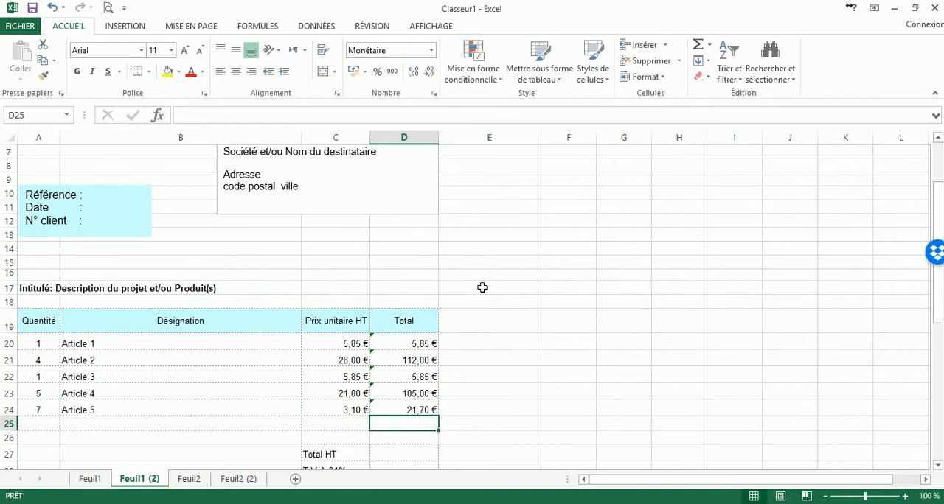
{"action": "left_click", "coordinate": [416, 343]}
{"action": "left_click", "coordinate": [420, 364]}
{"action": "left_click", "coordinate": [419, 375]}
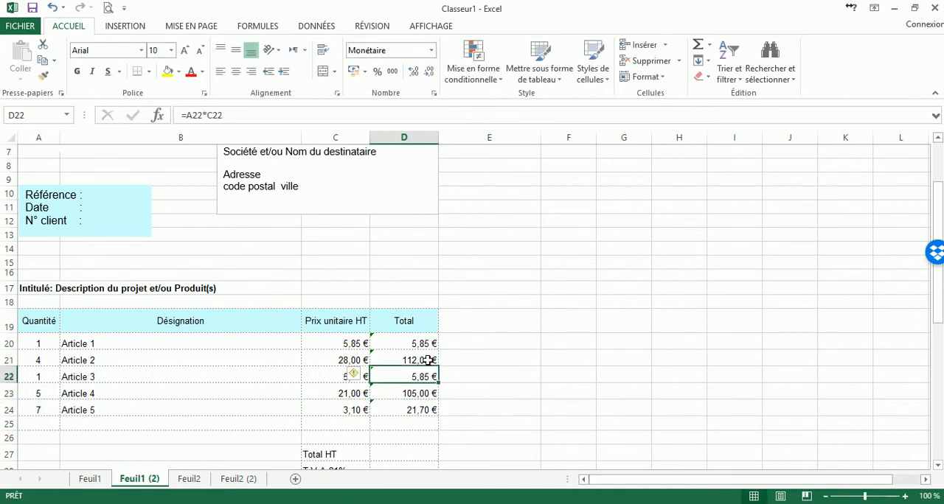
Enter the formula =D20+D21+D22+D23+D24 in D27 to calculate the Total HT.
{"action": "scroll", "coordinate": [428, 372], "scroll_direction": "down", "scroll_amount": 2}
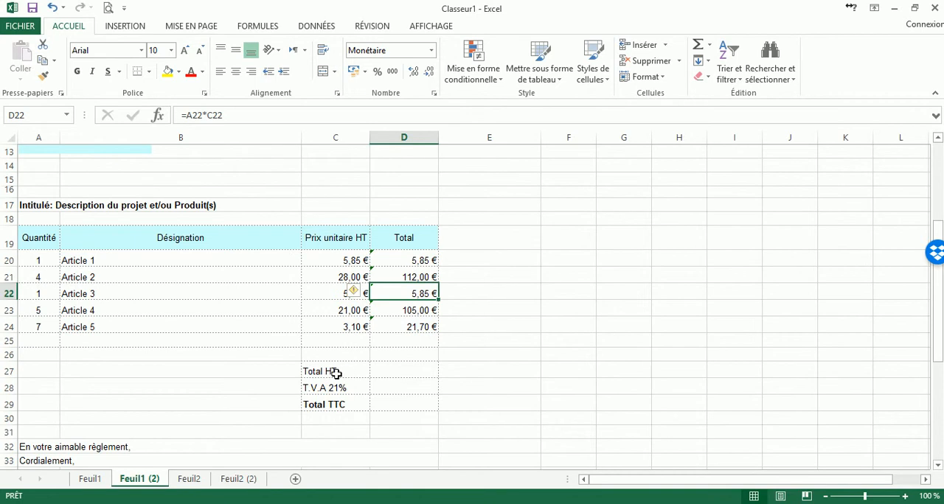
{"action": "left_click", "coordinate": [393, 369]}
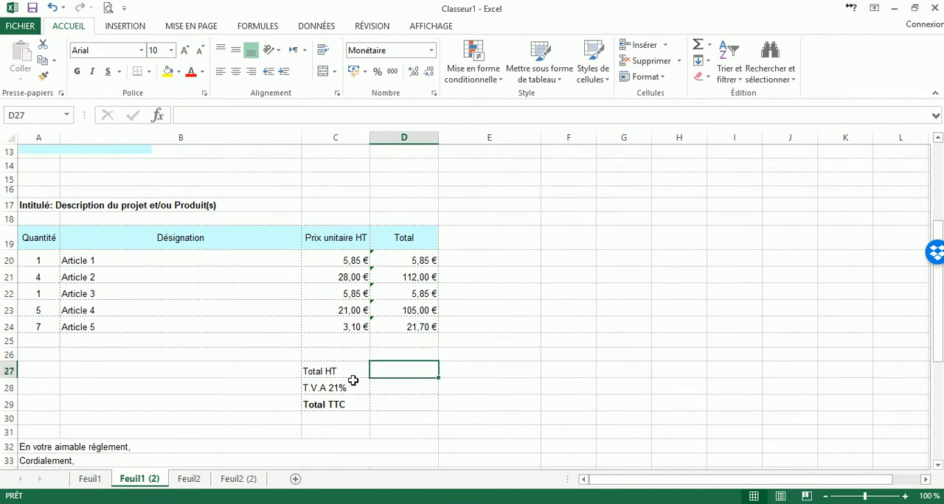
{"action": "left_click_drag", "start_coordinate": [413, 259], "coordinate": [412, 341]}
{"action": "left_click", "coordinate": [402, 369]}
{"action": "type", "text": "="}
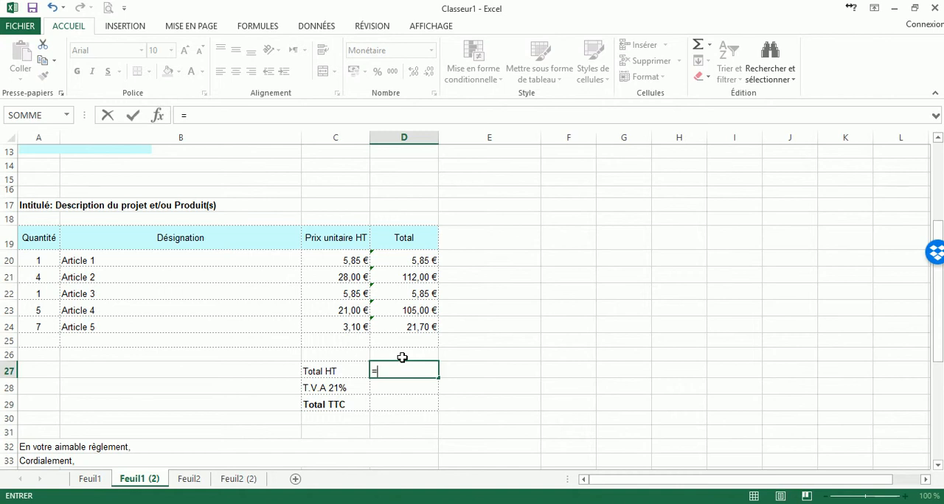
{"action": "left_click", "coordinate": [416, 256]}
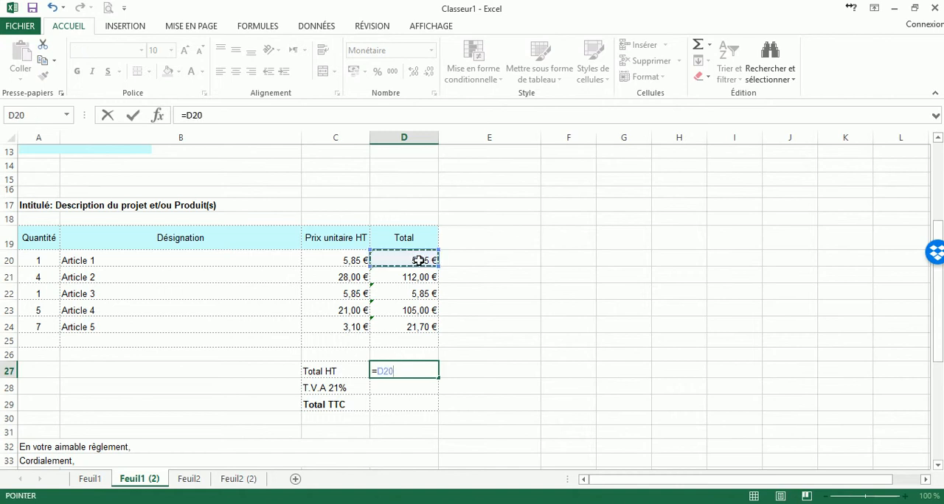
{"action": "type", "text": "+"}
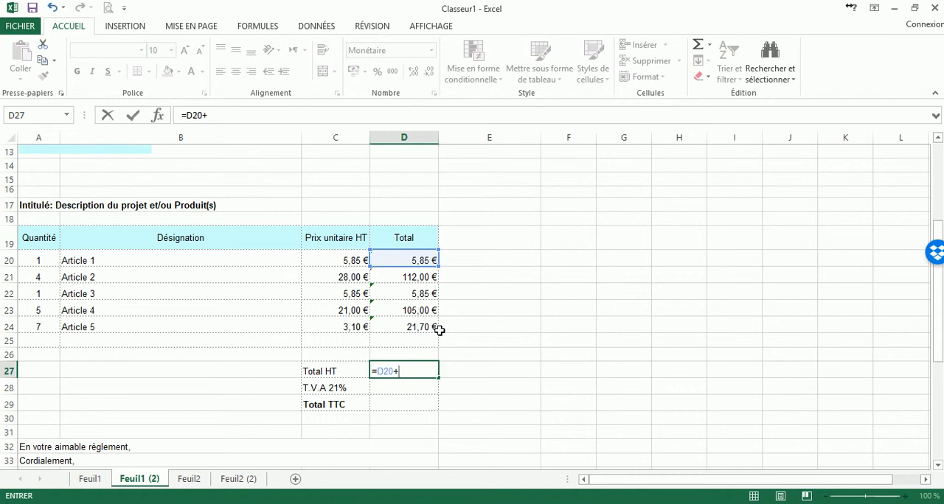
{"action": "left_click", "coordinate": [422, 279]}
{"action": "type", "text": "+"}
{"action": "left_click", "coordinate": [420, 293]}
{"action": "left_click", "coordinate": [434, 311]}
{"action": "type", "text": "+"}
{"action": "left_click", "coordinate": [413, 326]}
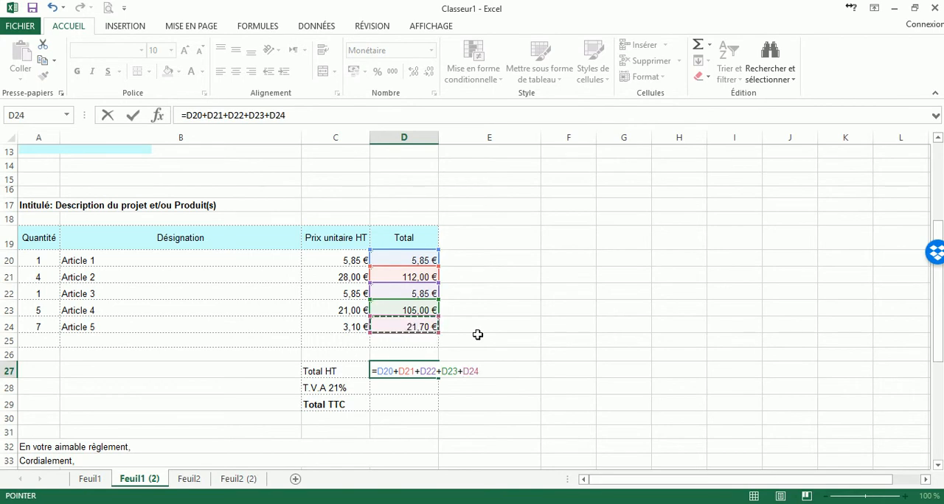
{"action": "key", "text": "Return"}
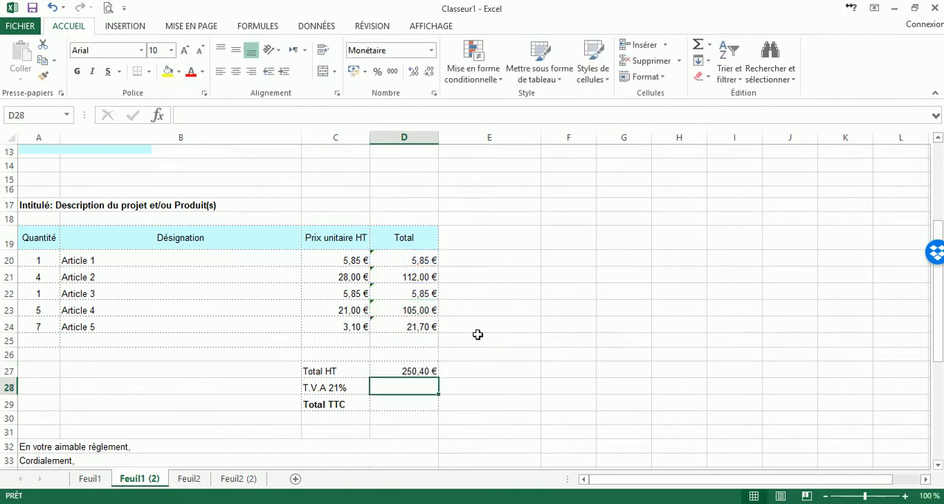
Examine the addition formula in the Total HT cell and the article totals it references.
{"action": "left_click", "coordinate": [421, 369]}
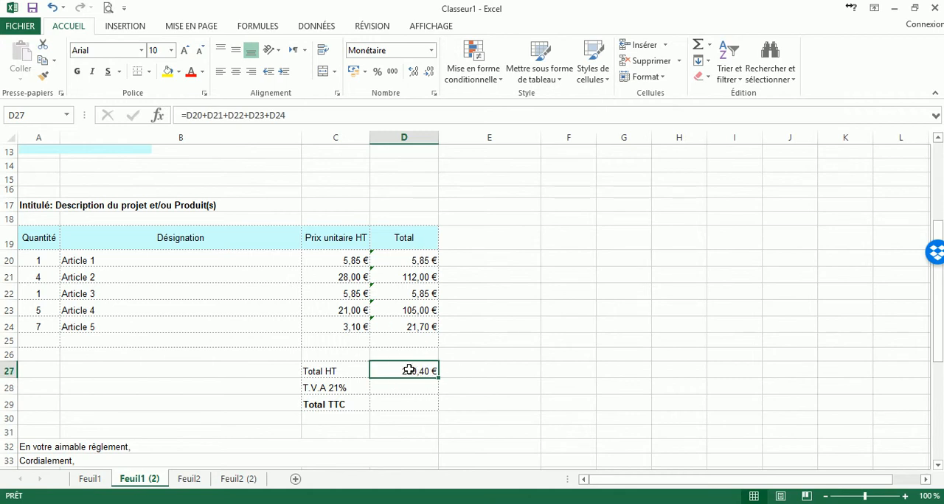
{"action": "left_click", "coordinate": [305, 116]}
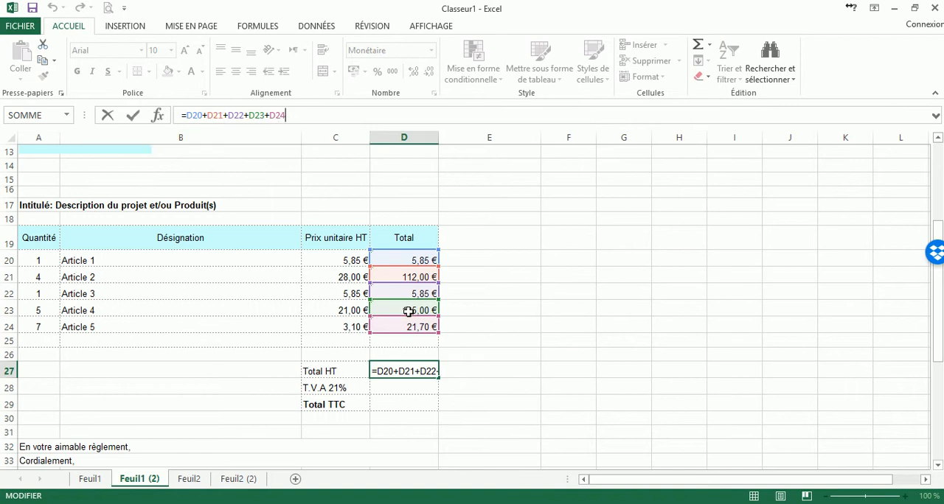
{"action": "key", "text": "Return"}
Replace the Total HT formula in D27 with the sum function =SOMME(D20:D26).
{"action": "left_click", "coordinate": [416, 372]}
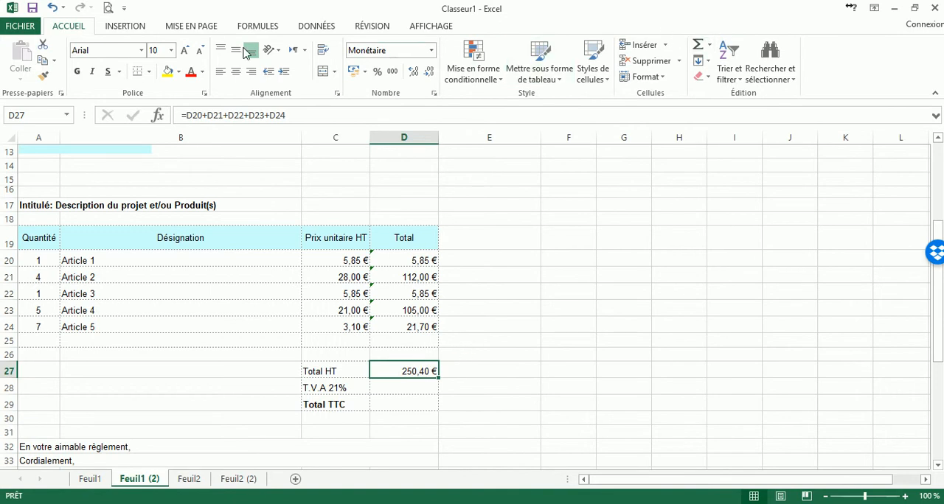
{"action": "left_click", "coordinate": [710, 46]}
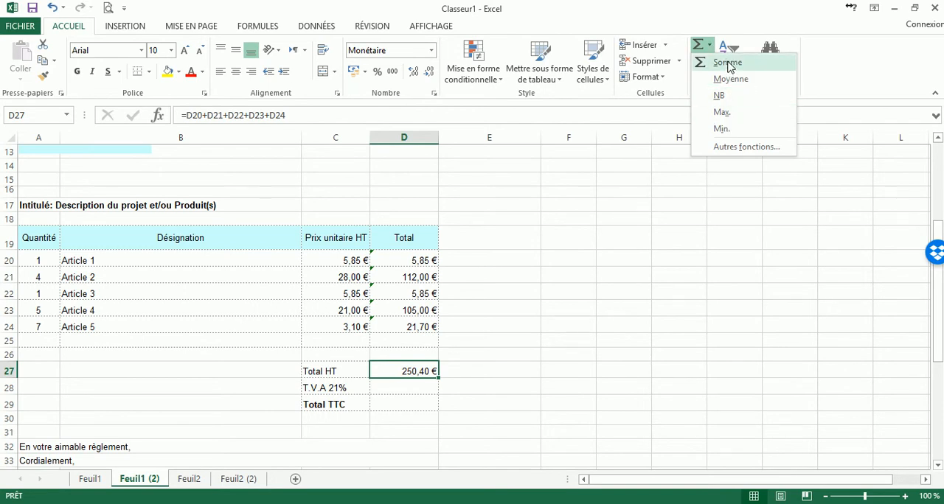
{"action": "left_click", "coordinate": [729, 64]}
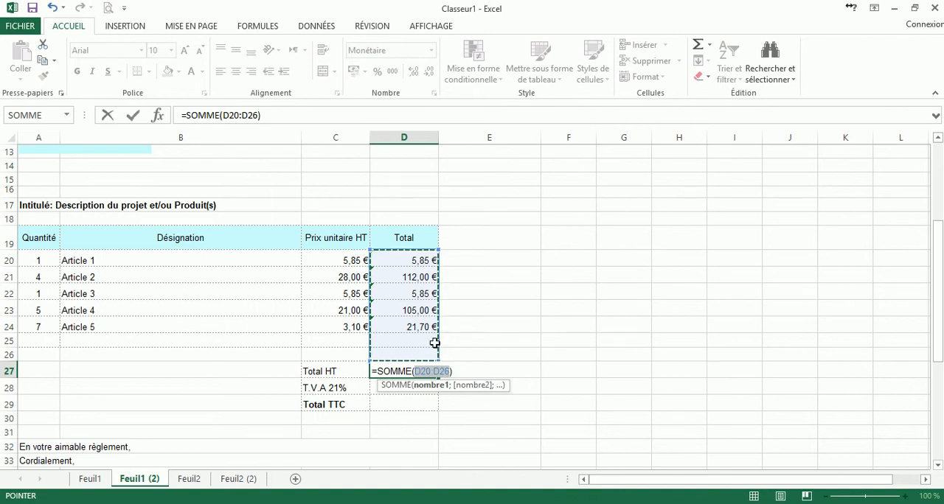
{"action": "key", "text": "Return"}
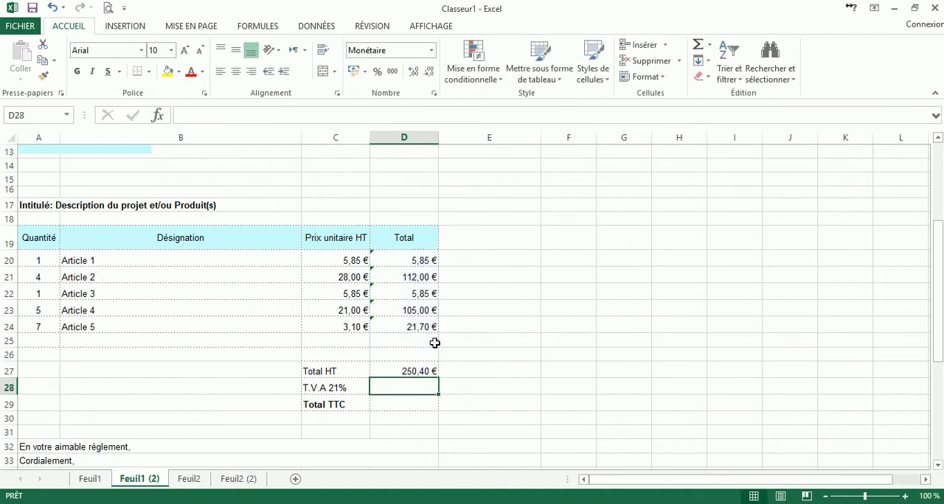
Enter the formula =D27*21/100 in D28 to calculate the 21% T.V.A on the Total HT.
{"action": "scroll", "coordinate": [435, 343], "scroll_direction": "down", "scroll_amount": 1}
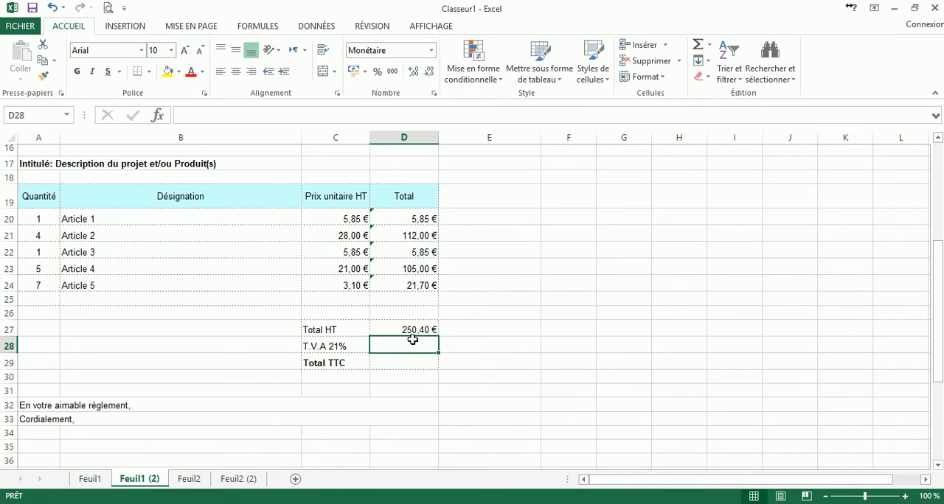
{"action": "type", "text": "="}
{"action": "left_click", "coordinate": [413, 330]}
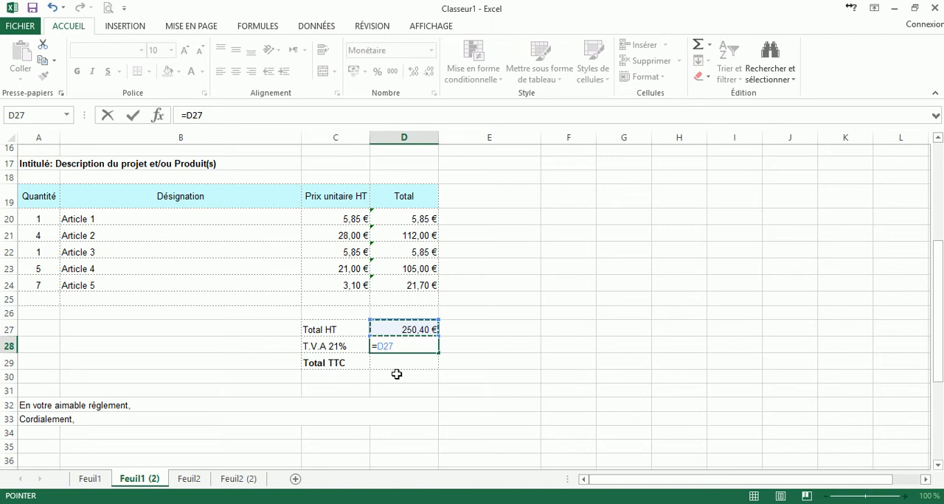
{"action": "type", "text": "*"}
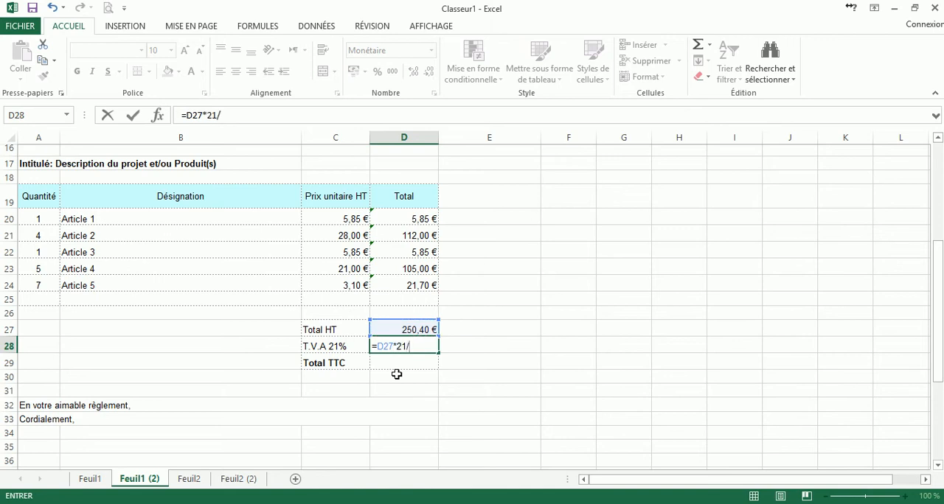
{"action": "key", "text": "Return"}
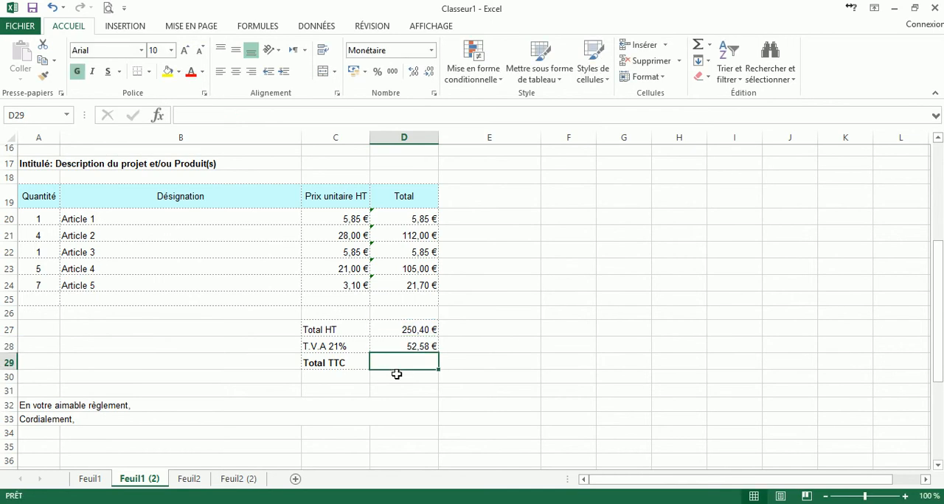
Insert the sum function =SOMME(D27:D28) in D29 to add Total HT and T.V.A into the Total TTC.
{"action": "left_click", "coordinate": [418, 346]}
{"action": "left_click", "coordinate": [415, 331]}
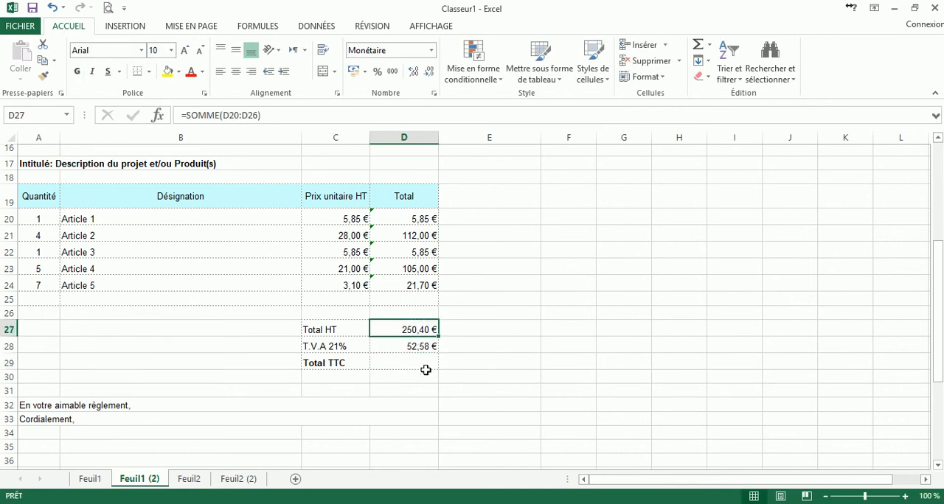
{"action": "left_click", "coordinate": [424, 363]}
{"action": "left_click", "coordinate": [711, 49]}
{"action": "left_click", "coordinate": [725, 59]}
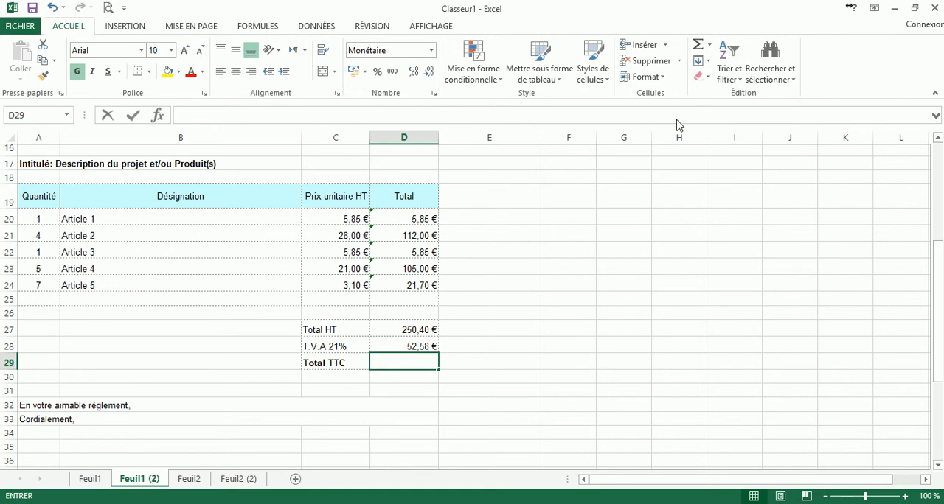
{"action": "left_click", "coordinate": [419, 330]}
{"action": "left_click_drag", "start_coordinate": [418, 330], "coordinate": [418, 343]}
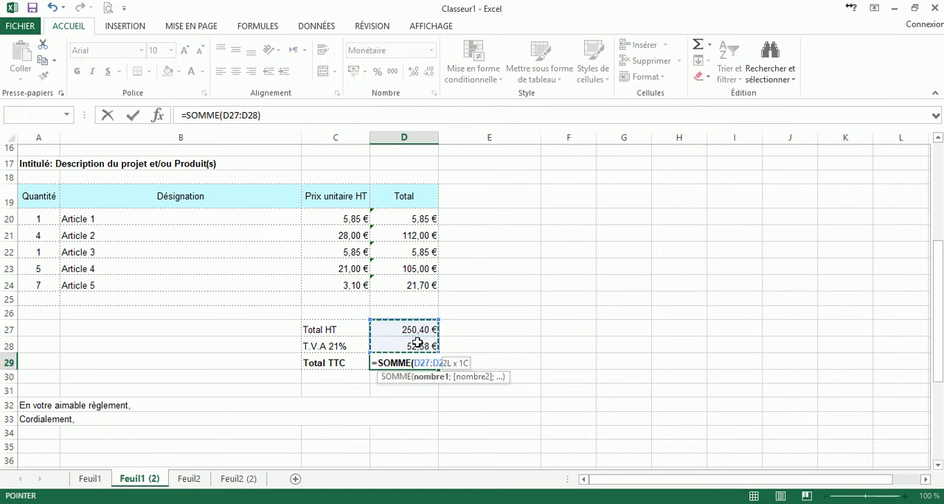
{"action": "key", "text": "Return"}
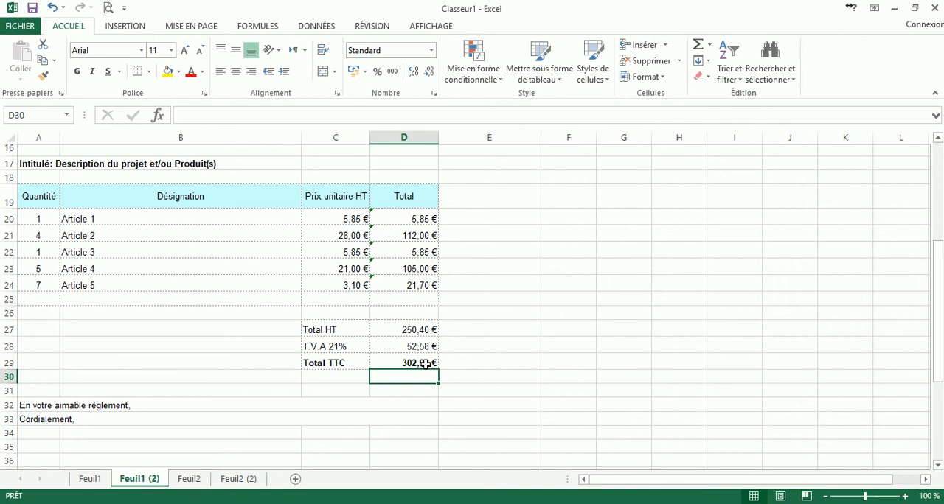
Examine the formulas of the Total TTC in D29 and the T.V.A in D28.
{"action": "left_click", "coordinate": [429, 360]}
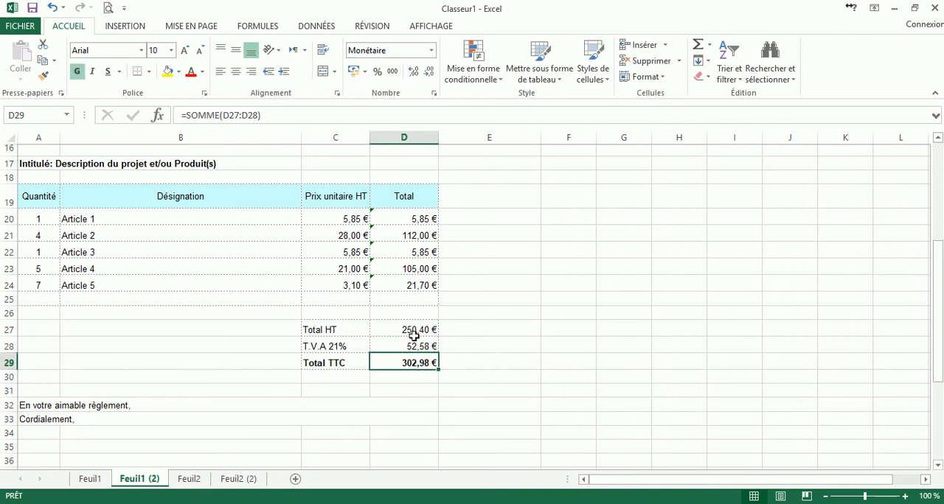
{"action": "left_click", "coordinate": [271, 118]}
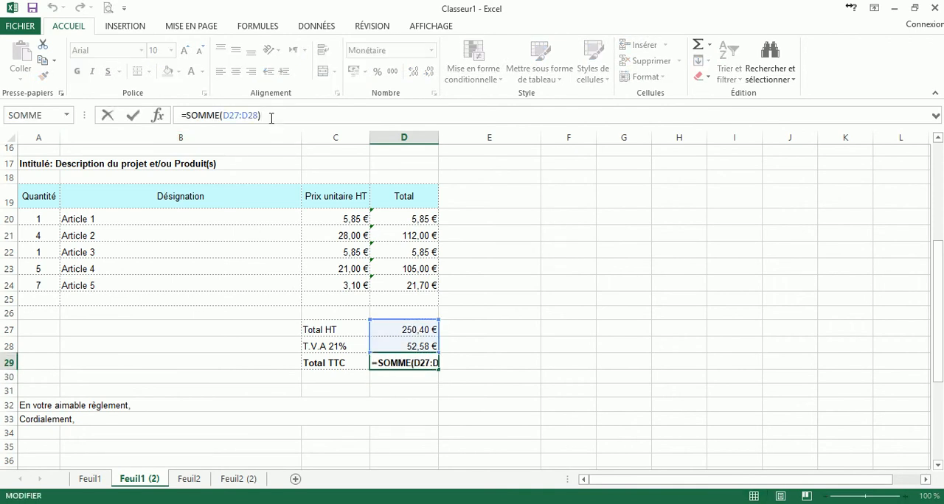
{"action": "key", "text": "Return"}
{"action": "left_click", "coordinate": [413, 347]}
{"action": "left_click", "coordinate": [242, 114]}
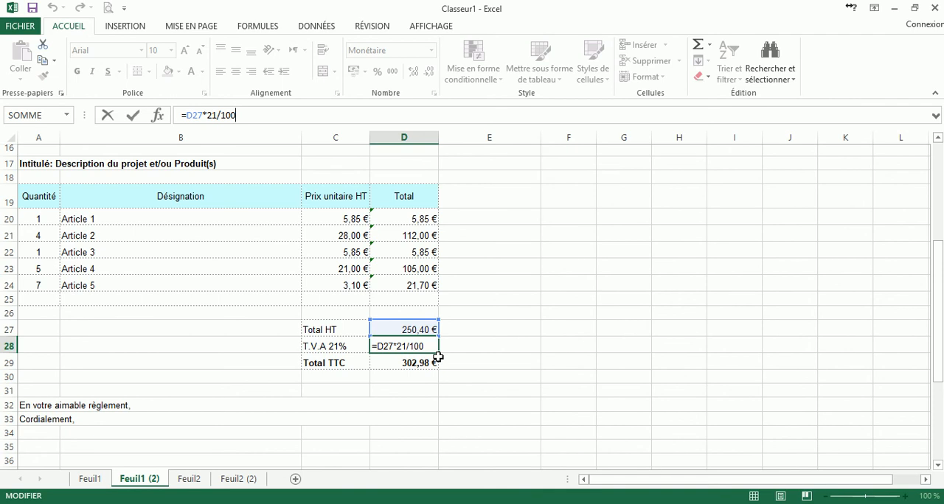
{"action": "key", "text": "Return"}
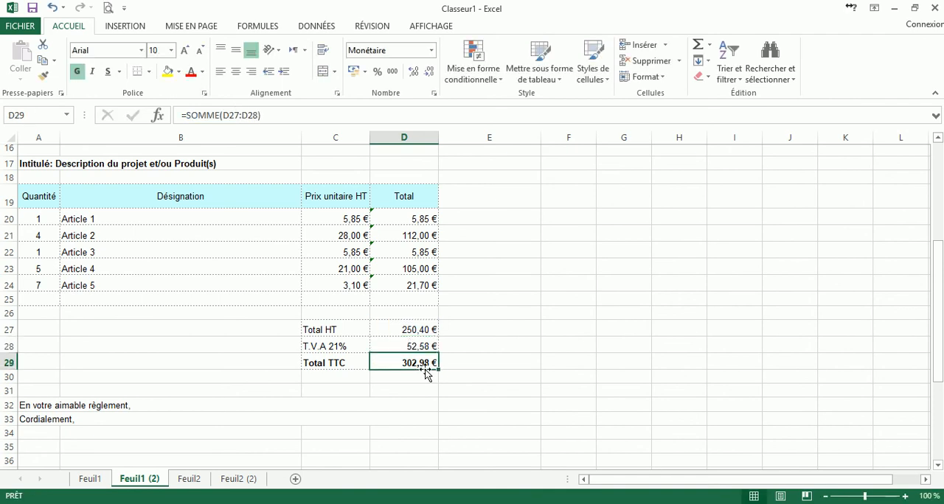